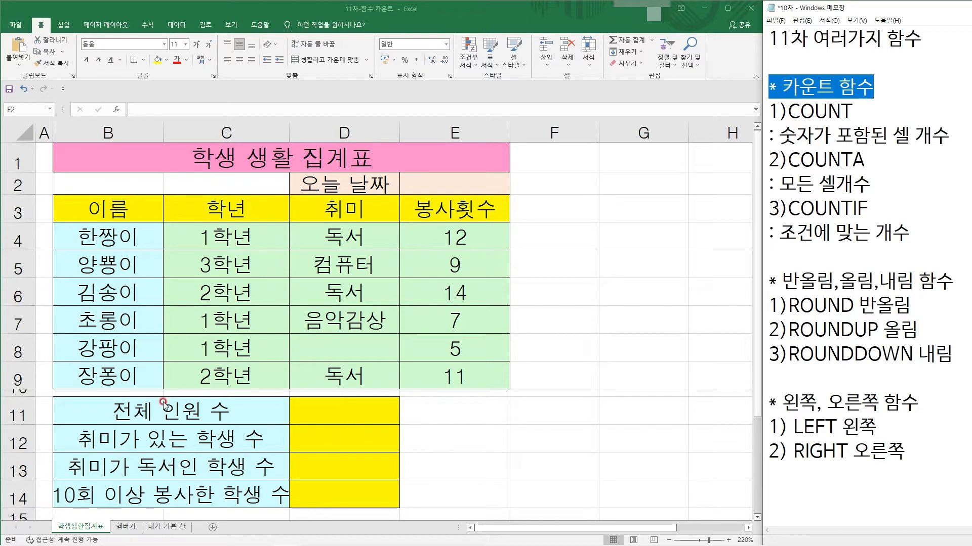
- Highlight the COUNT entry and its description "숫자가 포함된 셀 개수" in the Notepad function notes
{"action": "left_click", "coordinate": [360, 412]}
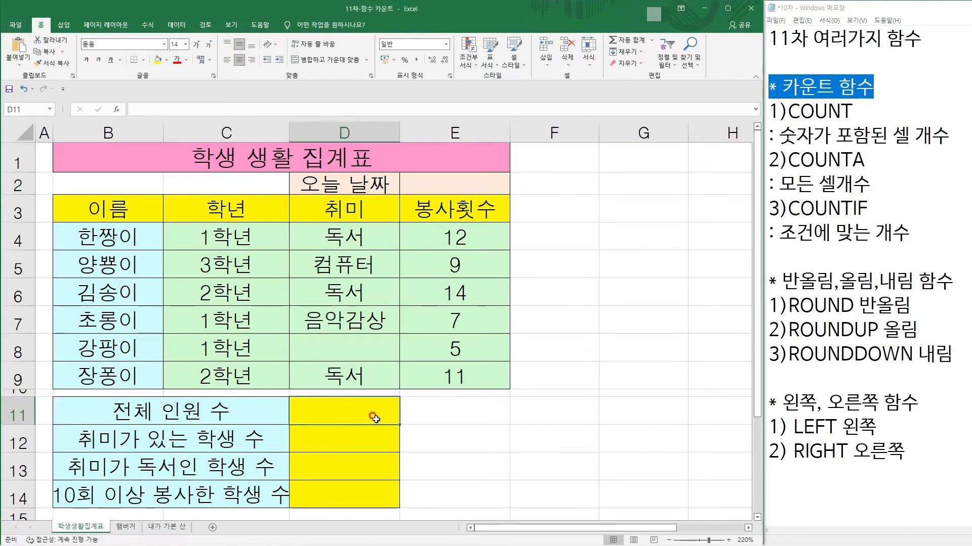
{"action": "left_click_drag", "start_coordinate": [857, 111], "coordinate": [760, 107]}
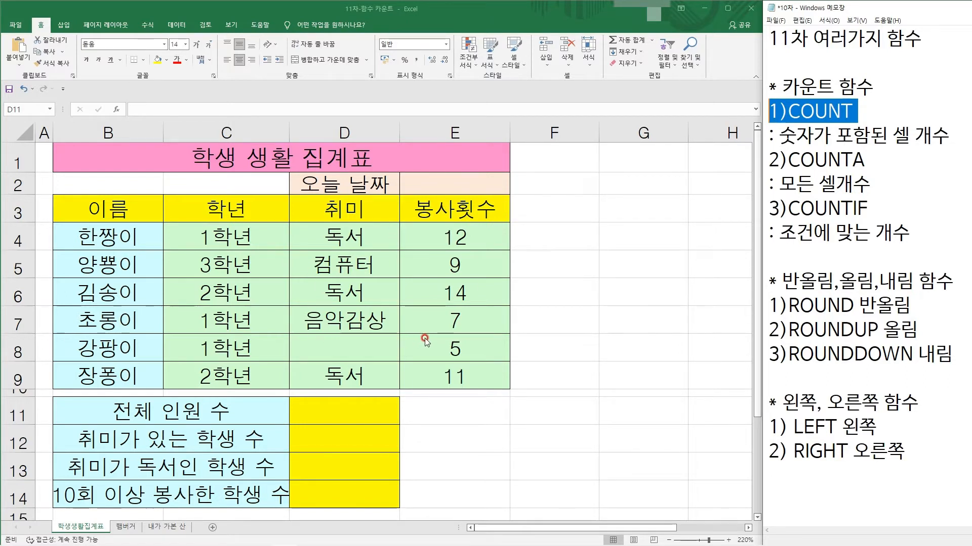
{"action": "left_click", "coordinate": [874, 115]}
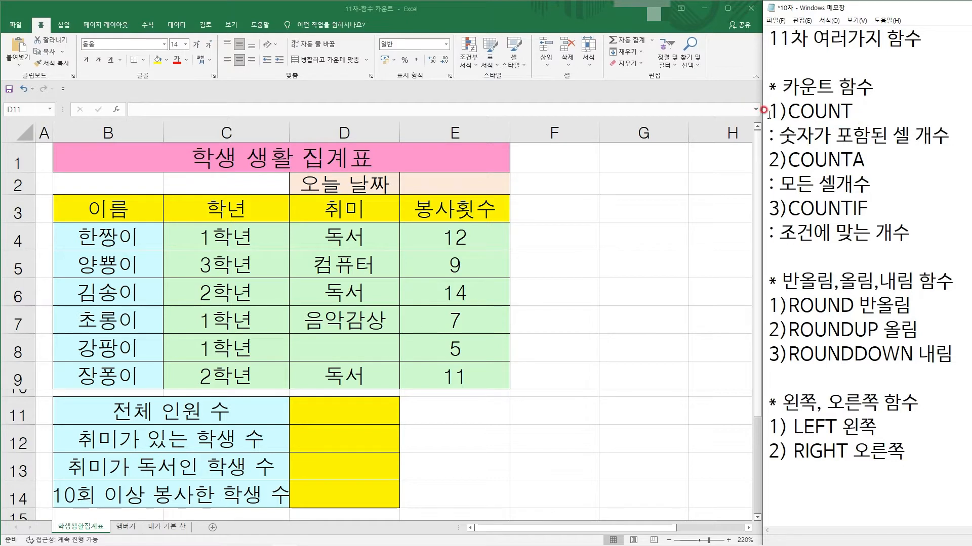
{"action": "left_click_drag", "start_coordinate": [769, 109], "coordinate": [857, 110]}
{"action": "left_click_drag", "start_coordinate": [782, 137], "coordinate": [951, 144]}
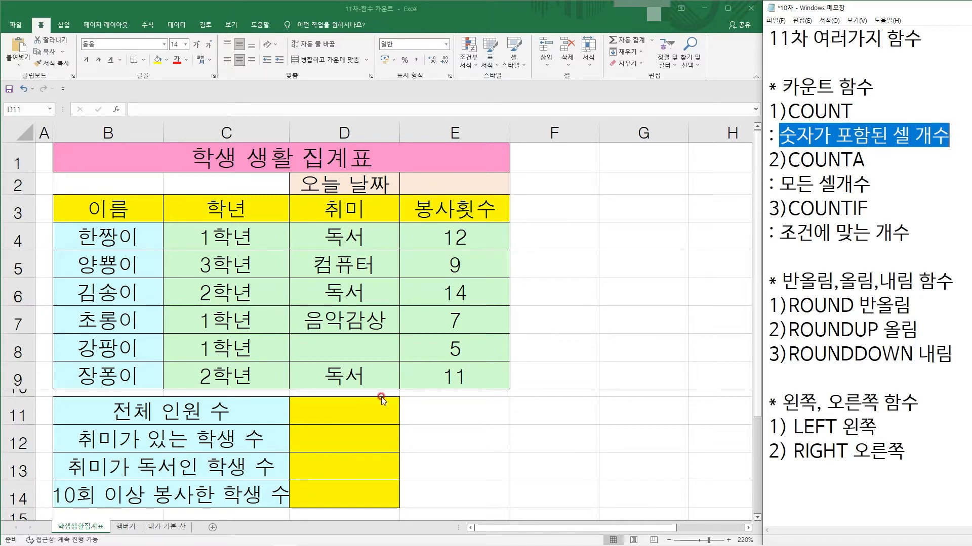
- Try the formula =count(E4:E9) in cell D11 for the total number of students and clear the cell again
{"action": "left_click", "coordinate": [326, 415]}
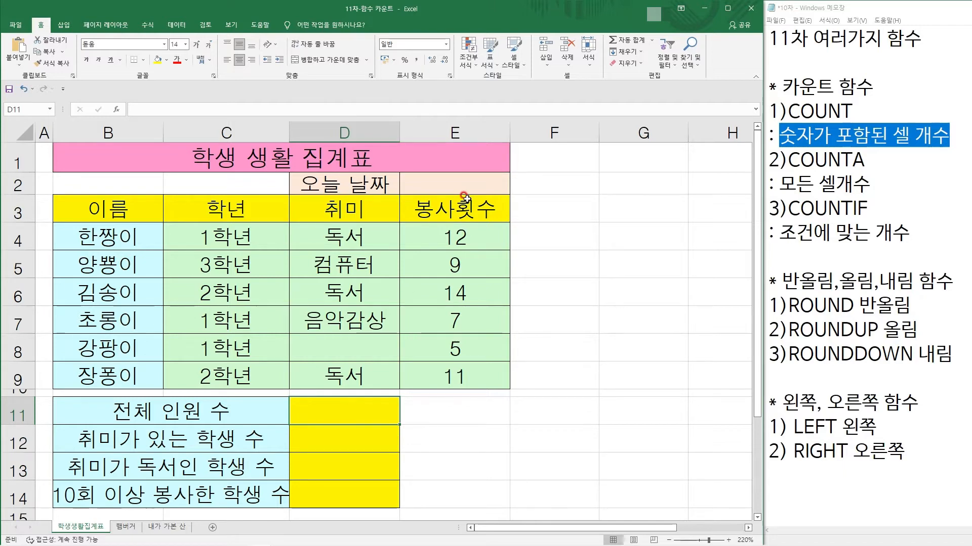
{"action": "type", "text": "=ㅊ"}
{"action": "key", "text": "BackSpace"}
{"action": "type", "text": "count("}
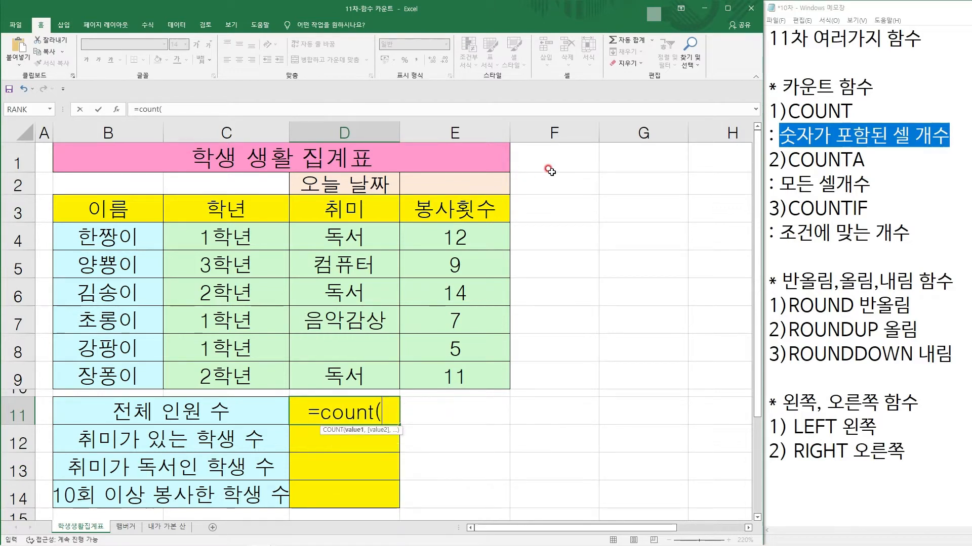
{"action": "left_click_drag", "start_coordinate": [457, 234], "coordinate": [447, 375]}
{"action": "type", "text": ")"}
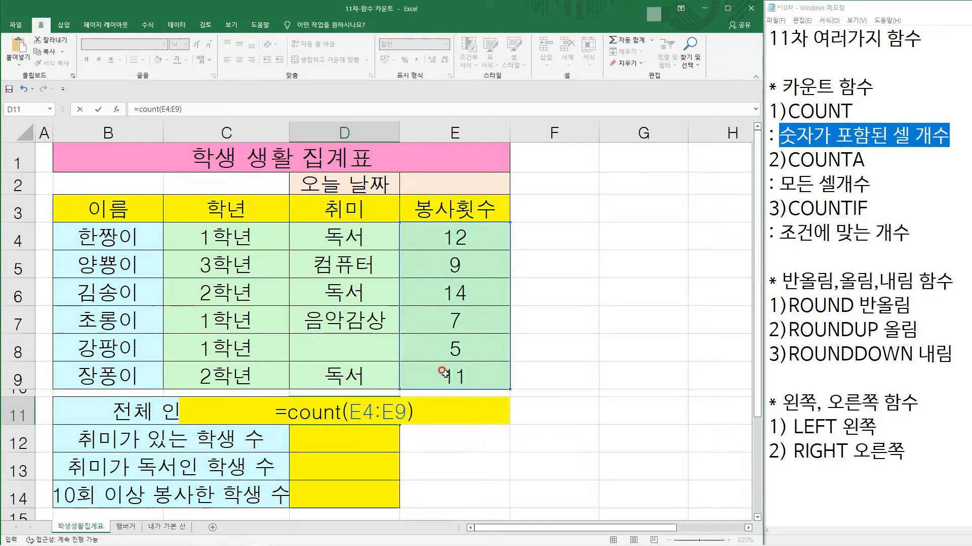
{"action": "key", "text": "Return"}
{"action": "left_click", "coordinate": [361, 414]}
{"action": "key", "text": "Delete"}
- Open the function wizard for cell D11 and search for functions matching "개수"
{"action": "left_click", "coordinate": [654, 41]}
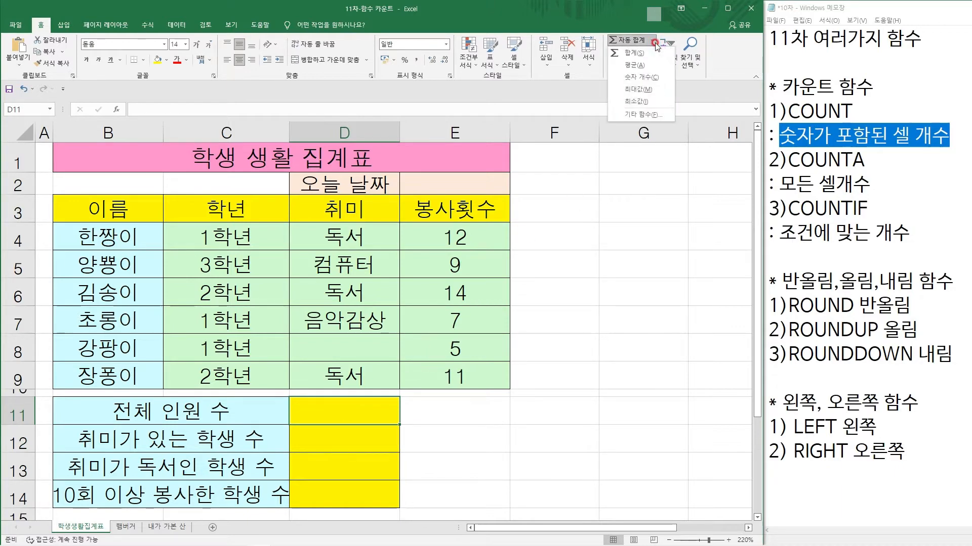
{"action": "left_click", "coordinate": [641, 115]}
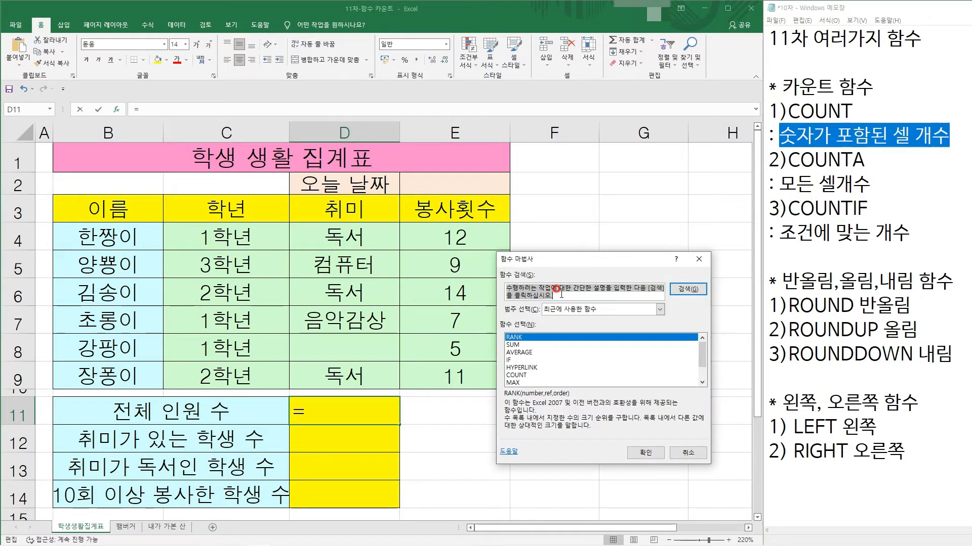
{"action": "type", "text": "개수"}
{"action": "key", "text": "Return"}
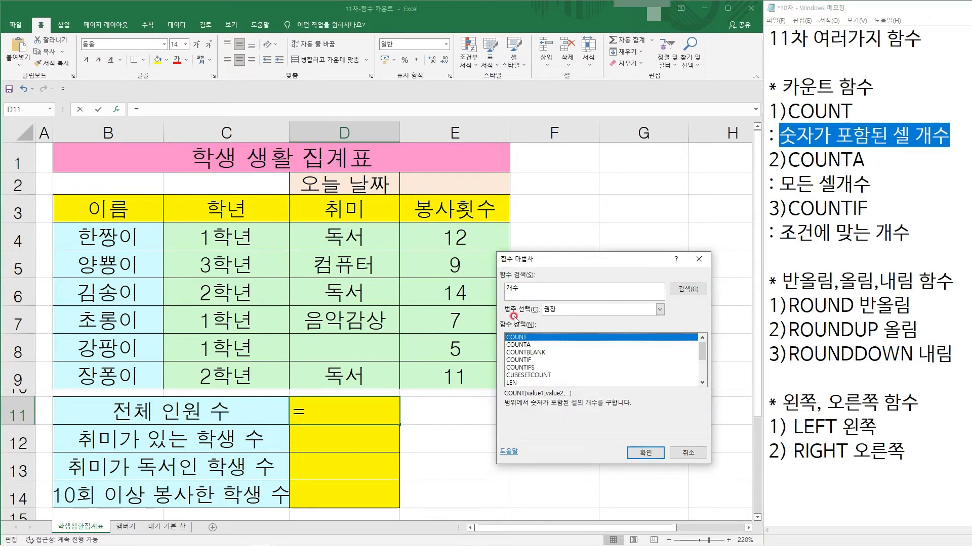
- Examine the descriptions of COUNT, COUNTA, COUNTBLANK and COUNTIF among the found functions
{"action": "left_click", "coordinate": [523, 345]}
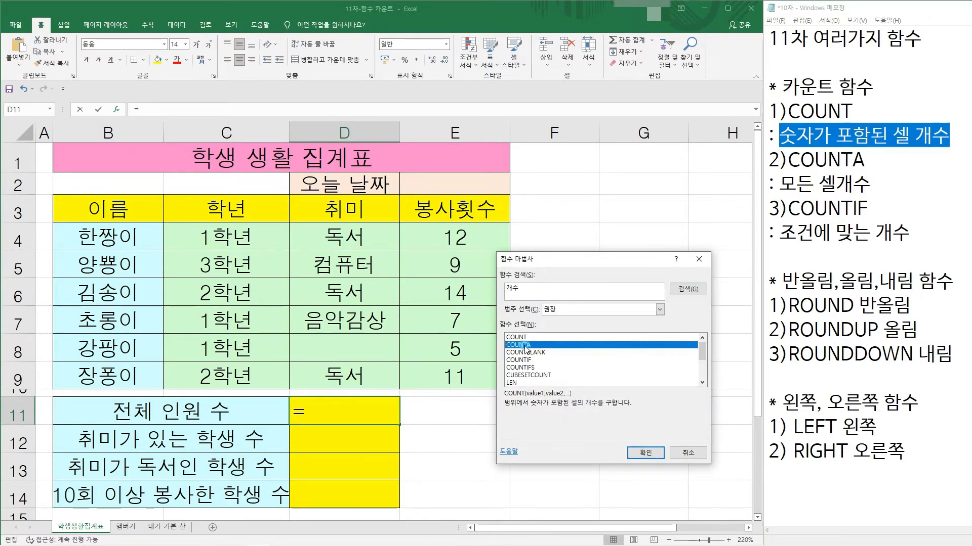
{"action": "left_click", "coordinate": [529, 353]}
{"action": "left_click", "coordinate": [527, 360]}
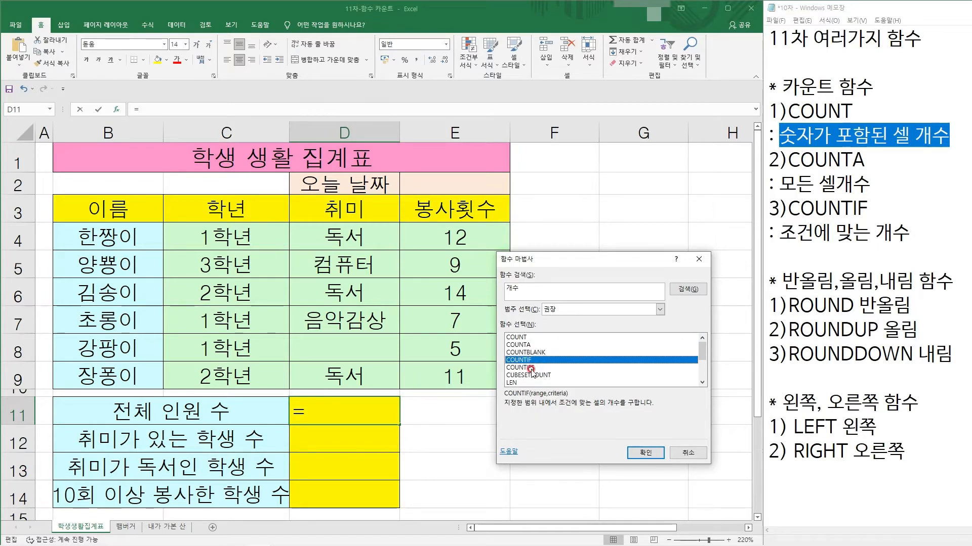
{"action": "left_click", "coordinate": [522, 338]}
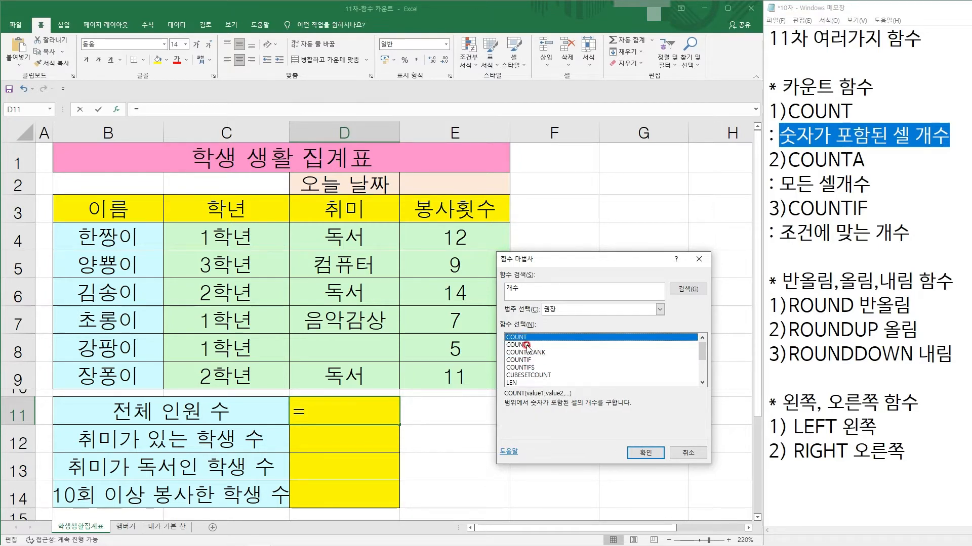
{"action": "left_click", "coordinate": [526, 346]}
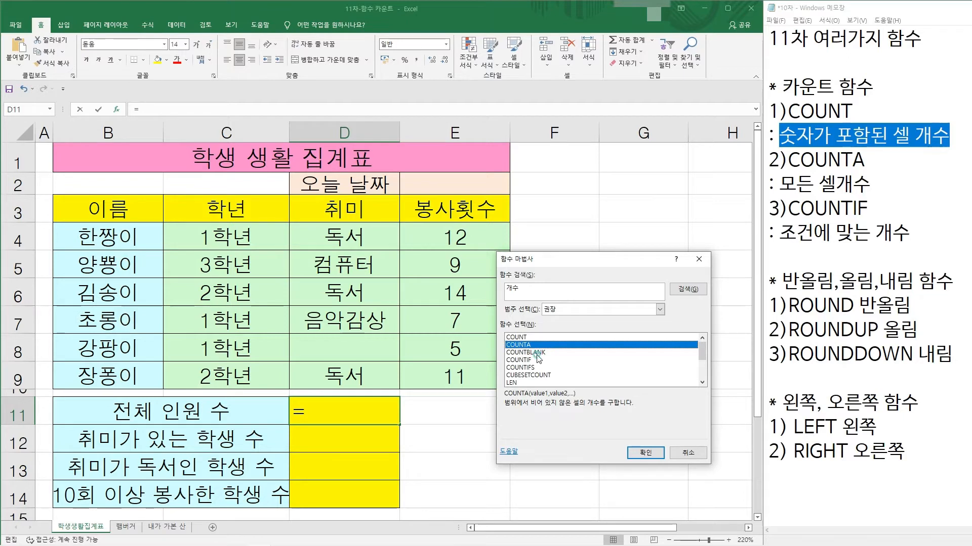
{"action": "left_click", "coordinate": [535, 352]}
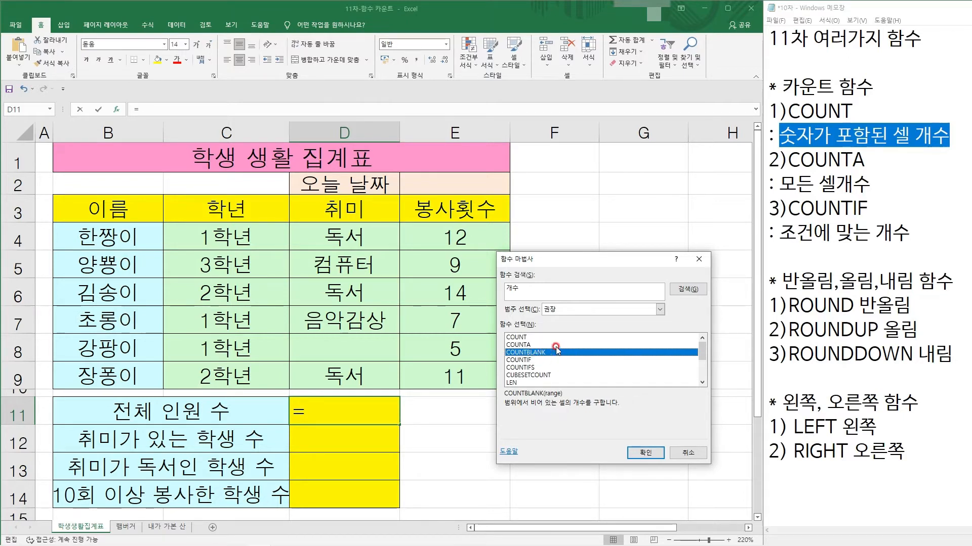
{"action": "left_click", "coordinate": [531, 361]}
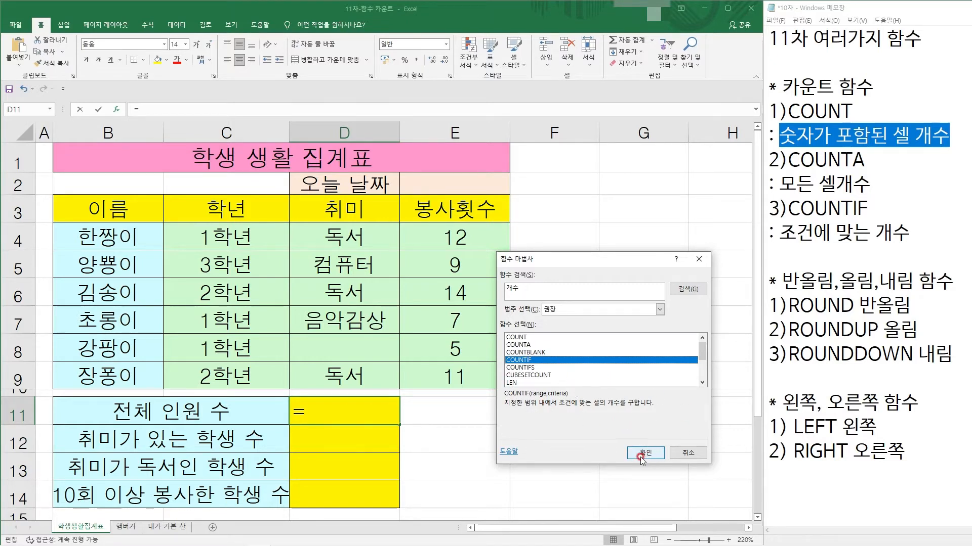
- Insert the COUNT function in D11 with E4:E9 as its Value1 argument
{"action": "left_click", "coordinate": [519, 337]}
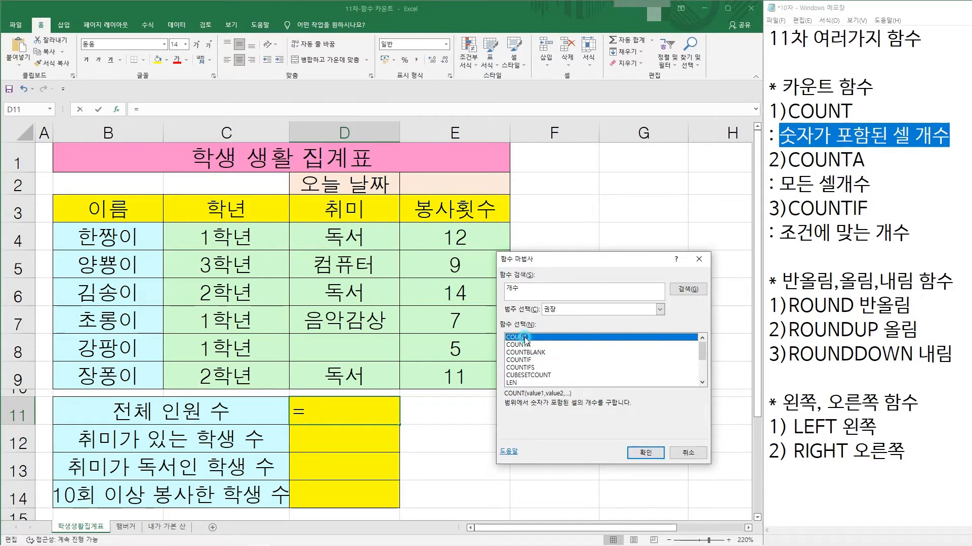
{"action": "left_click", "coordinate": [645, 453]}
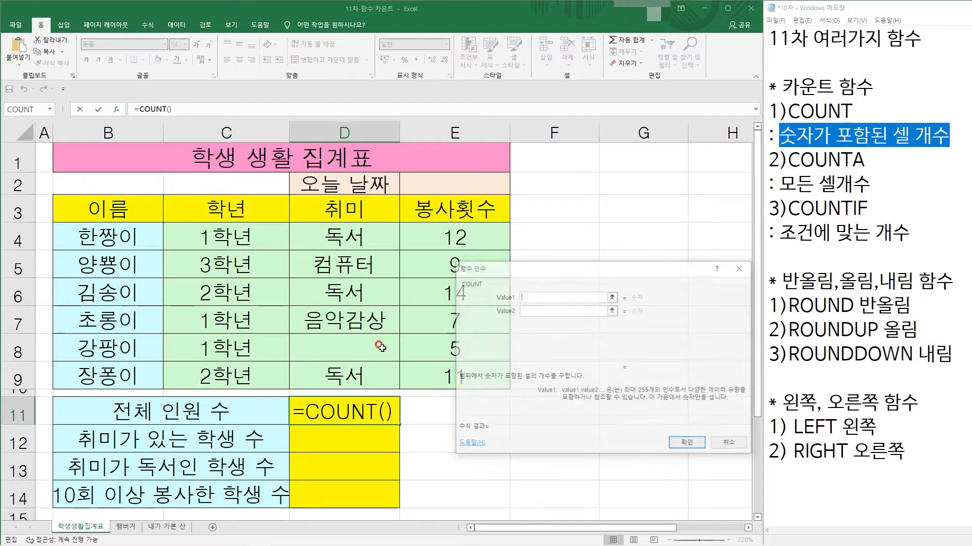
{"action": "left_click", "coordinate": [432, 238]}
{"action": "left_click_drag", "start_coordinate": [435, 241], "coordinate": [428, 375]}
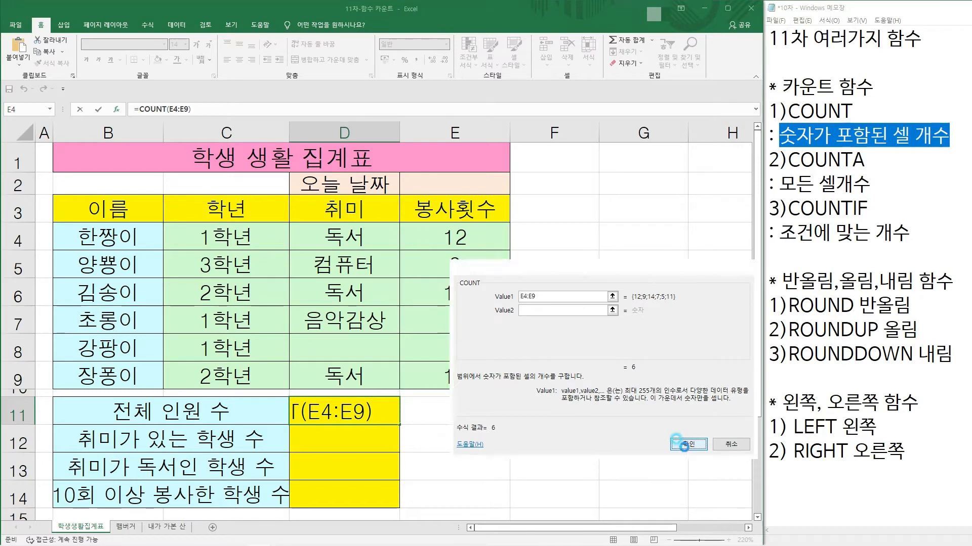
{"action": "left_click", "coordinate": [686, 445]}
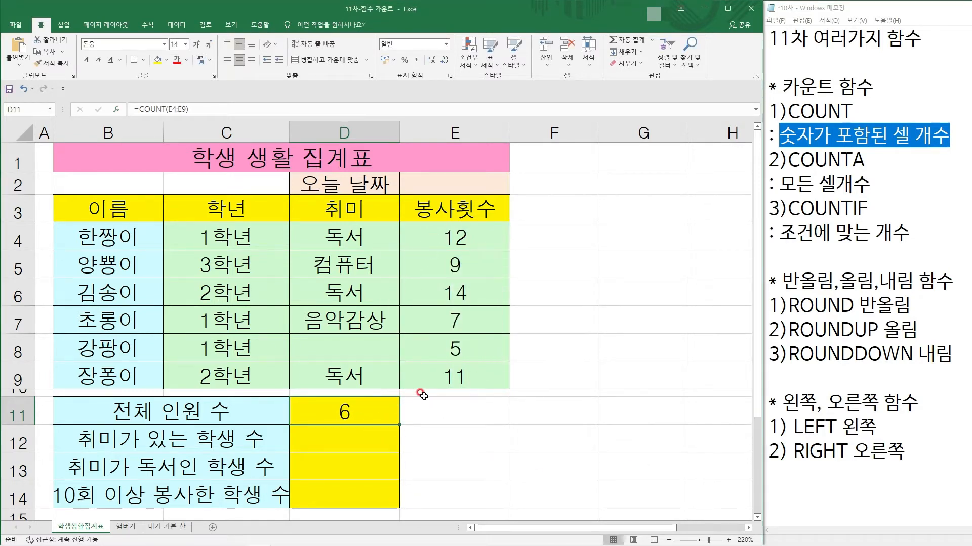
- Highlight the COUNTA note and enter =COUNTA(D4:D9) in D12 to count the students who have a hobby
{"action": "left_click", "coordinate": [346, 443]}
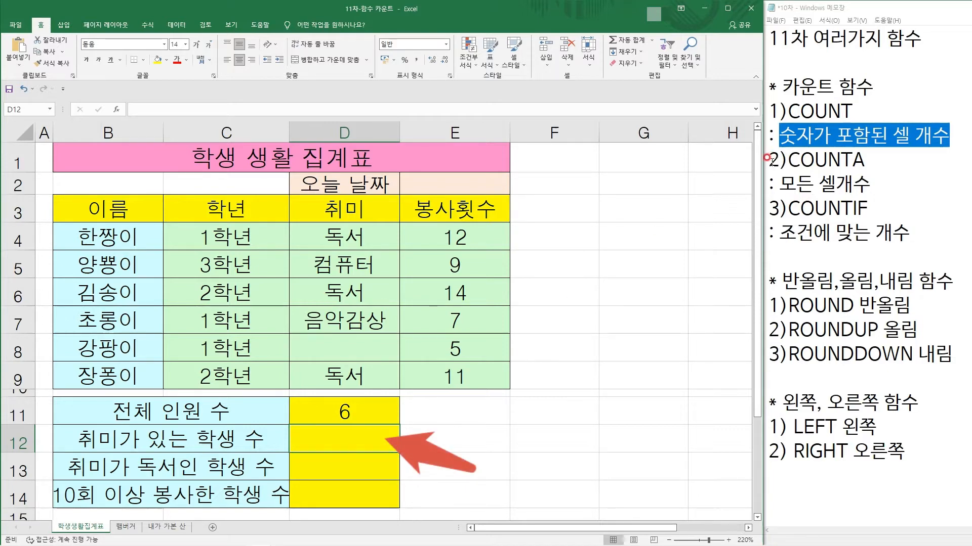
{"action": "left_click_drag", "start_coordinate": [787, 160], "coordinate": [890, 185]}
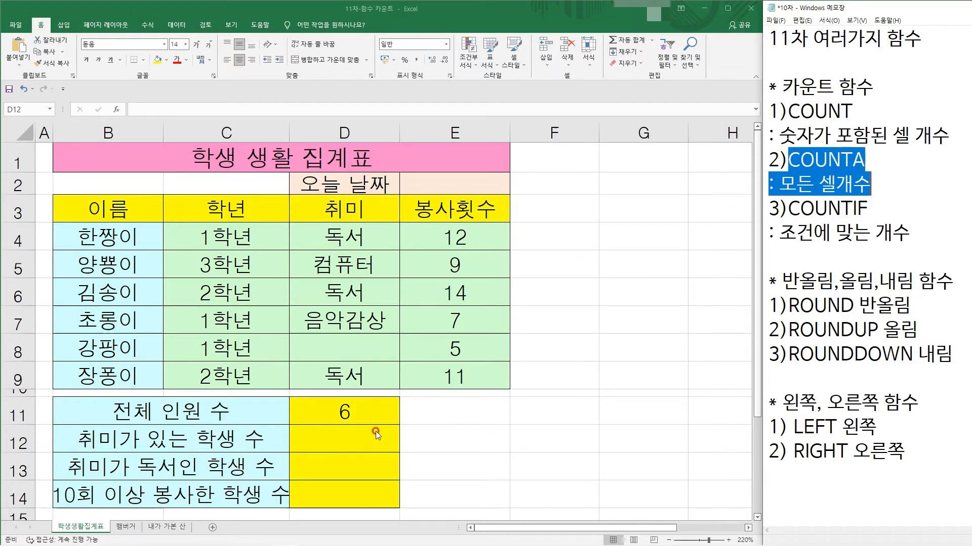
{"action": "left_click", "coordinate": [348, 434]}
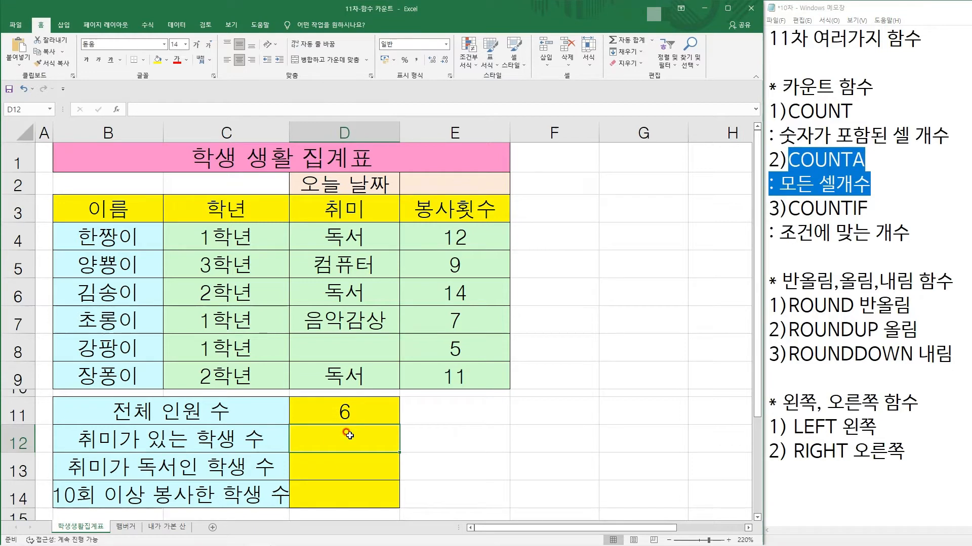
{"action": "type", "text": "=co"}
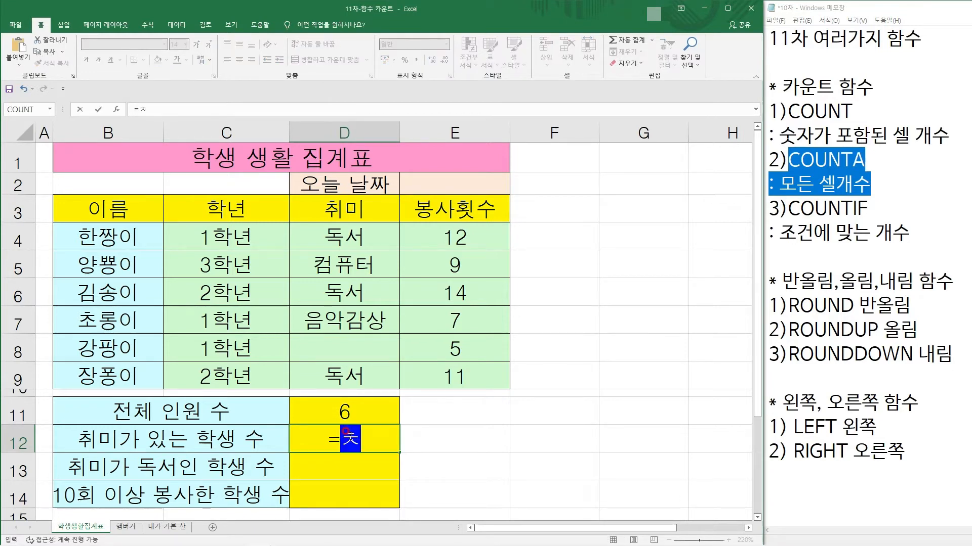
{"action": "type", "text": "u"}
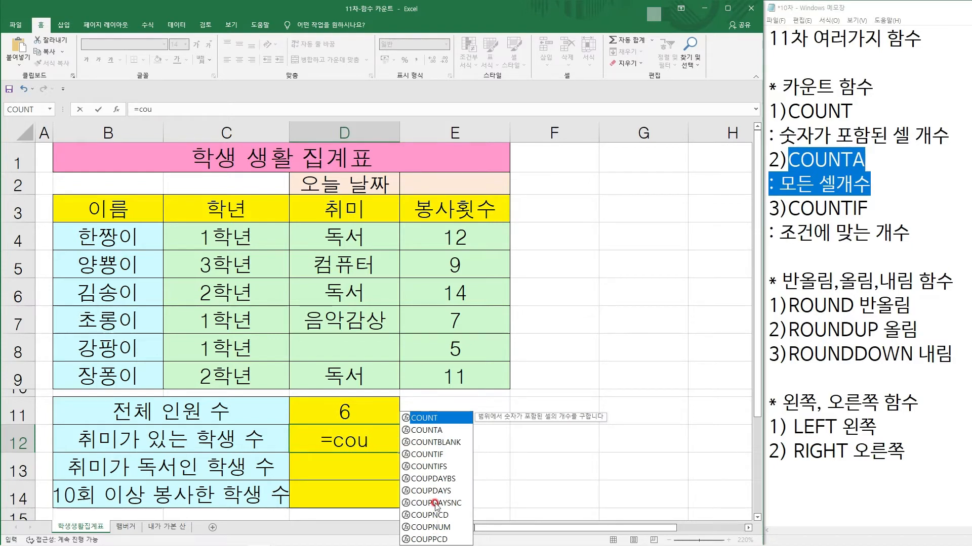
{"action": "double_click", "coordinate": [436, 430]}
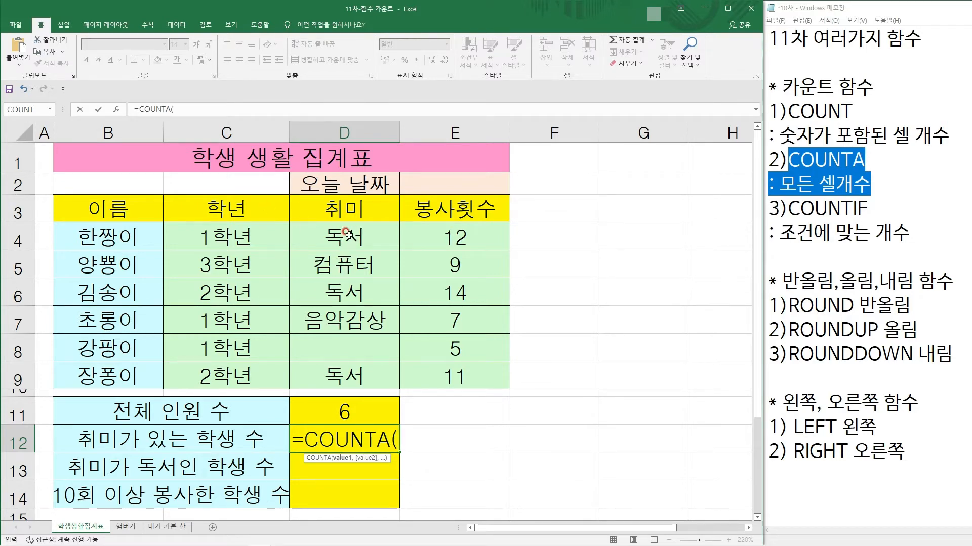
{"action": "left_click_drag", "start_coordinate": [346, 233], "coordinate": [339, 374]}
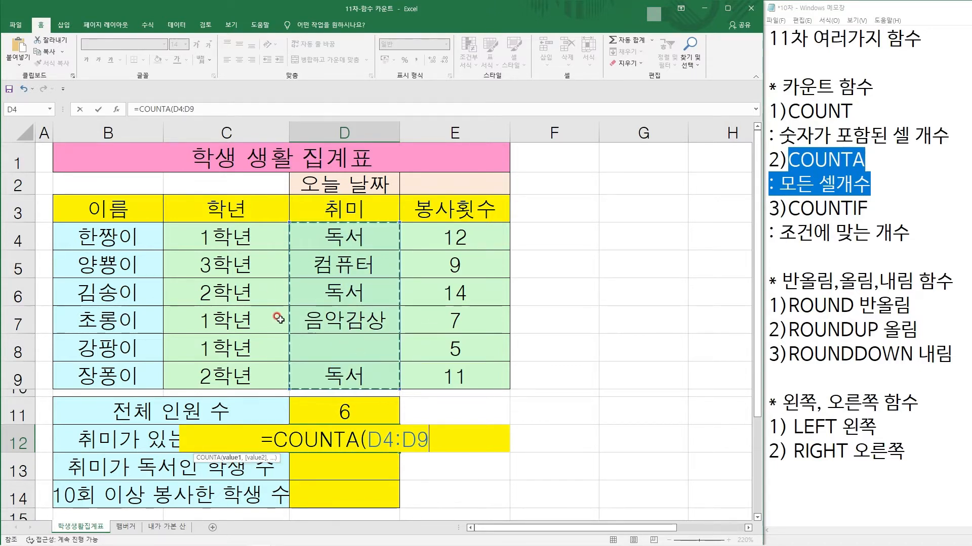
{"action": "type", "text": ")"}
{"action": "key", "text": "Return"}
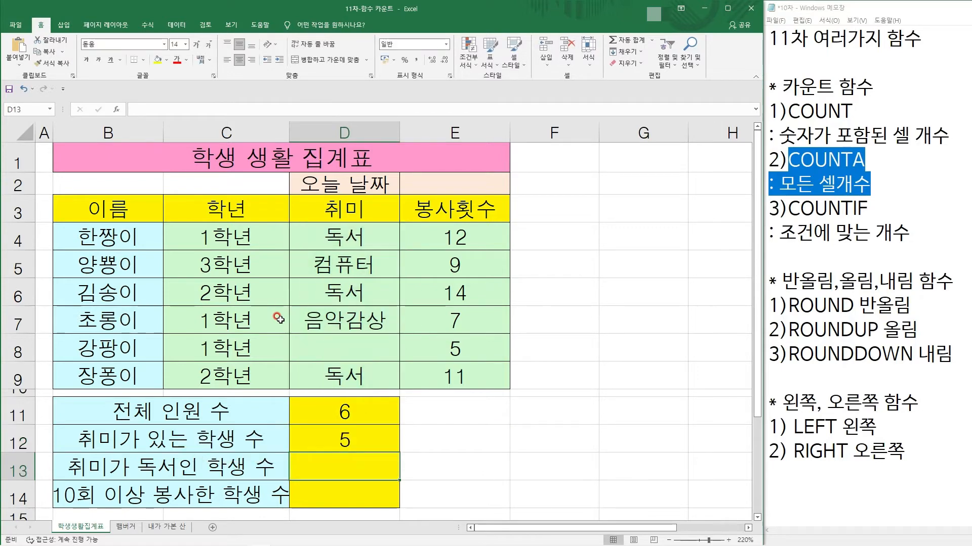
{"action": "key", "text": "Up"}
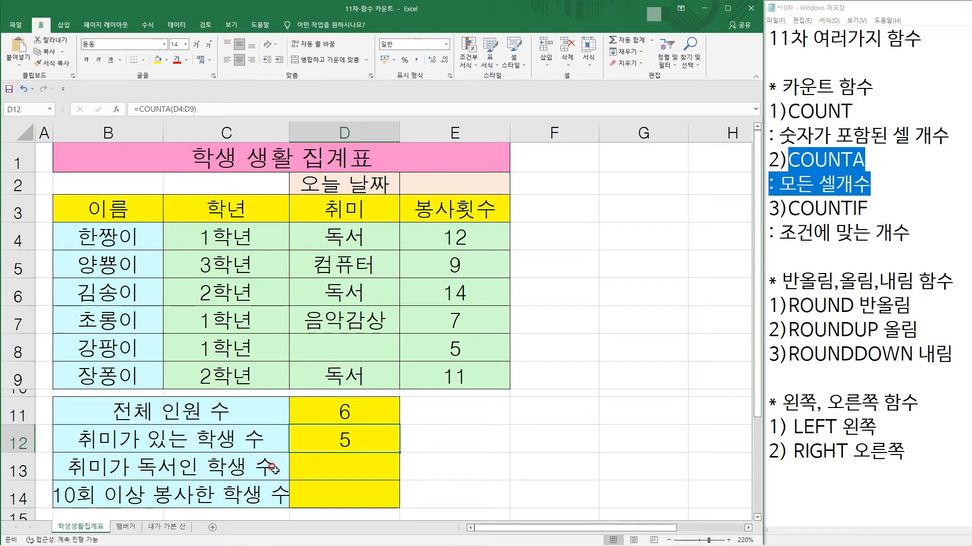
- Highlight the COUNTIF note and start a COUNTIF formula in D13 with D4:D9 as its range
{"action": "left_click", "coordinate": [333, 472]}
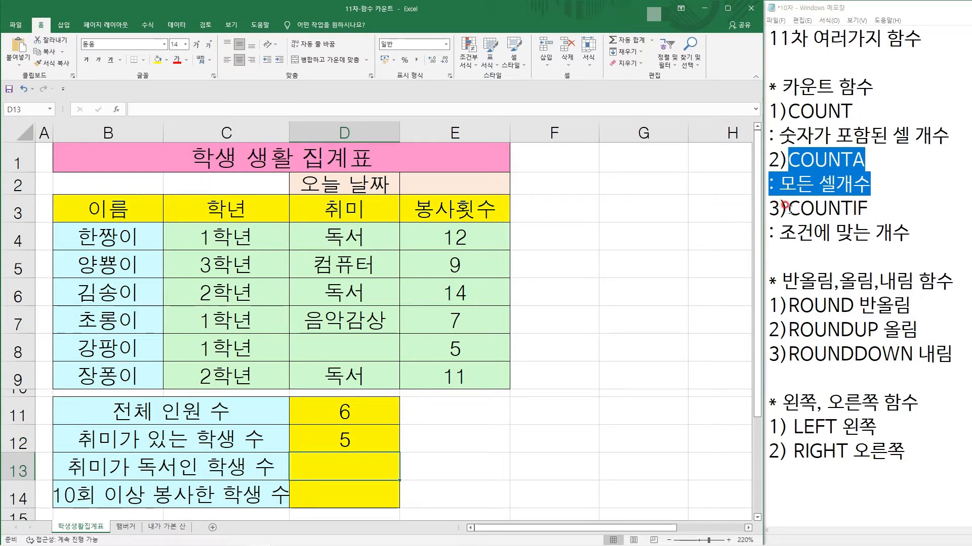
{"action": "left_click_drag", "start_coordinate": [788, 208], "coordinate": [911, 235]}
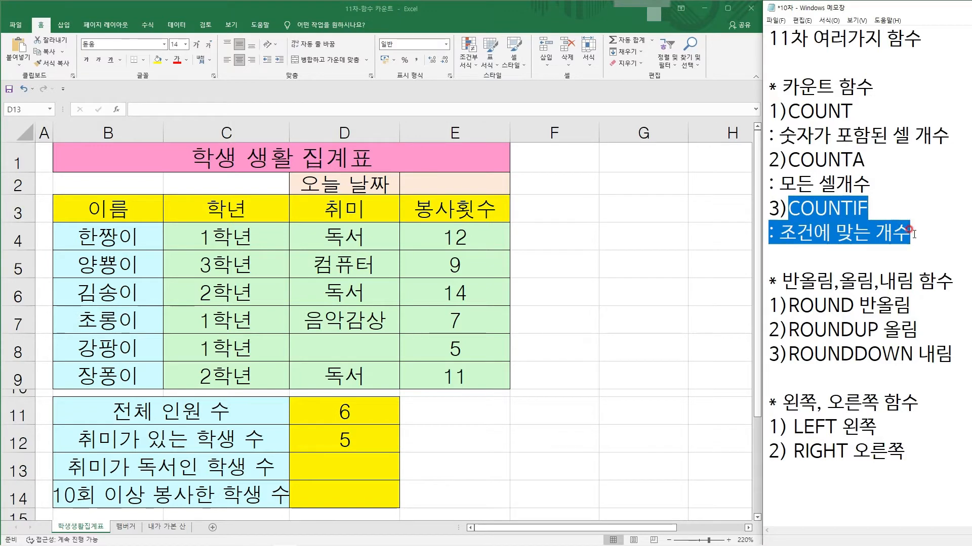
{"action": "left_click", "coordinate": [349, 460]}
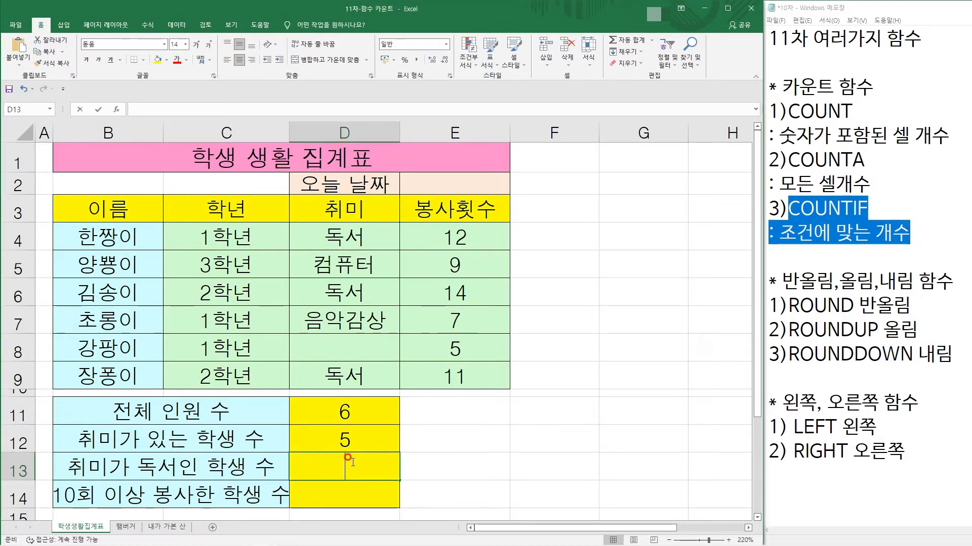
{"action": "type", "text": "=cou"}
{"action": "left_click", "coordinate": [444, 455]}
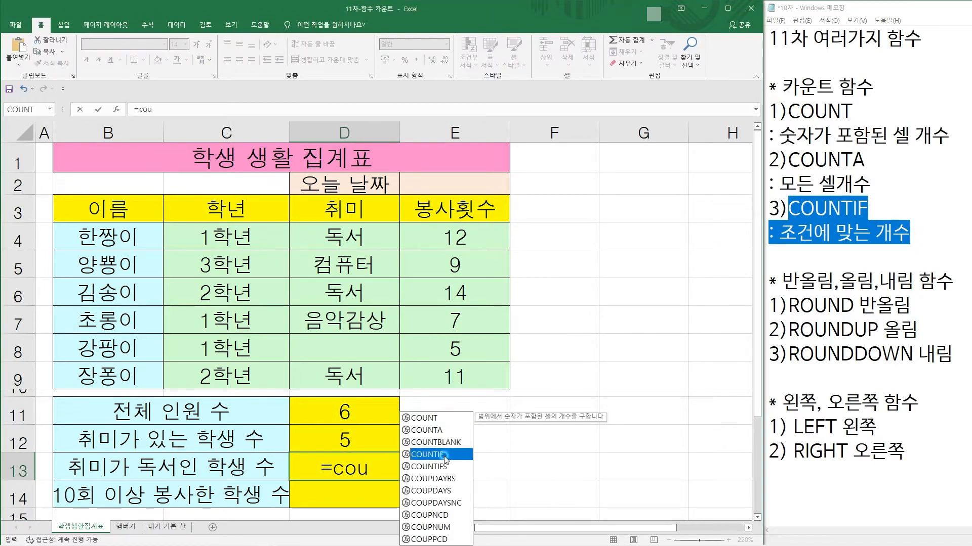
{"action": "double_click", "coordinate": [444, 456]}
{"action": "left_click_drag", "start_coordinate": [387, 237], "coordinate": [337, 383]}
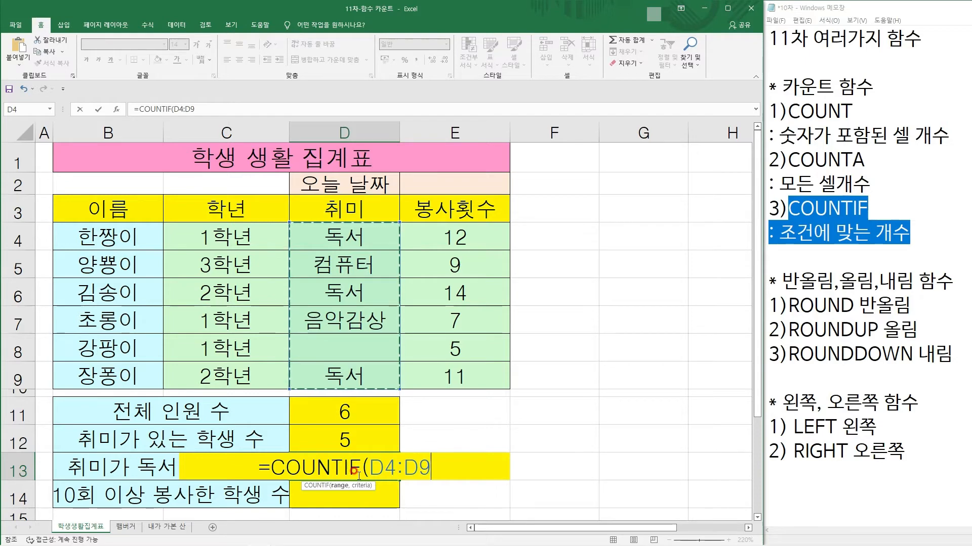
- Complete the D13 formula with the criterion "독서" to count the students whose hobby is reading
{"action": "left_click_drag", "start_coordinate": [271, 468], "coordinate": [360, 473]}
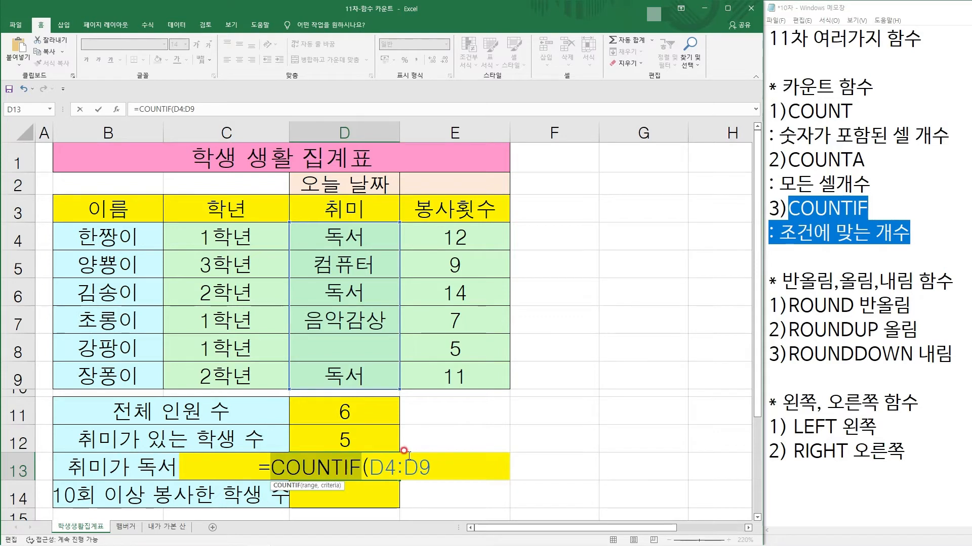
{"action": "left_click", "coordinate": [431, 465]}
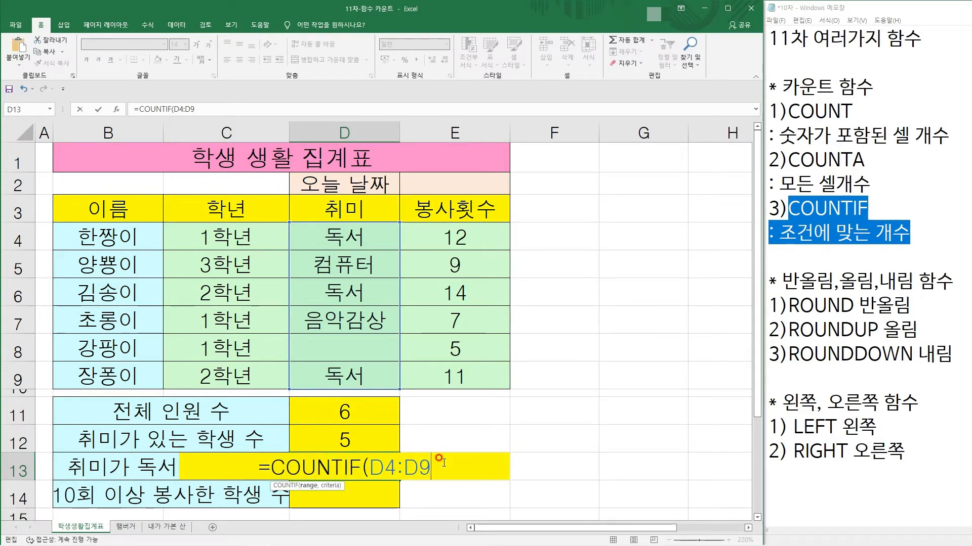
{"action": "type", "text": ","}
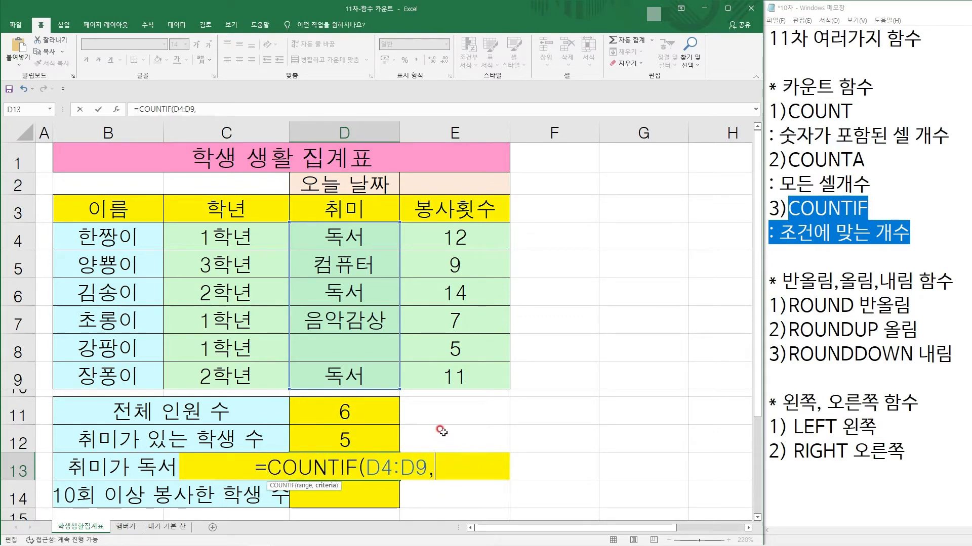
{"action": "type", "text": "\""}
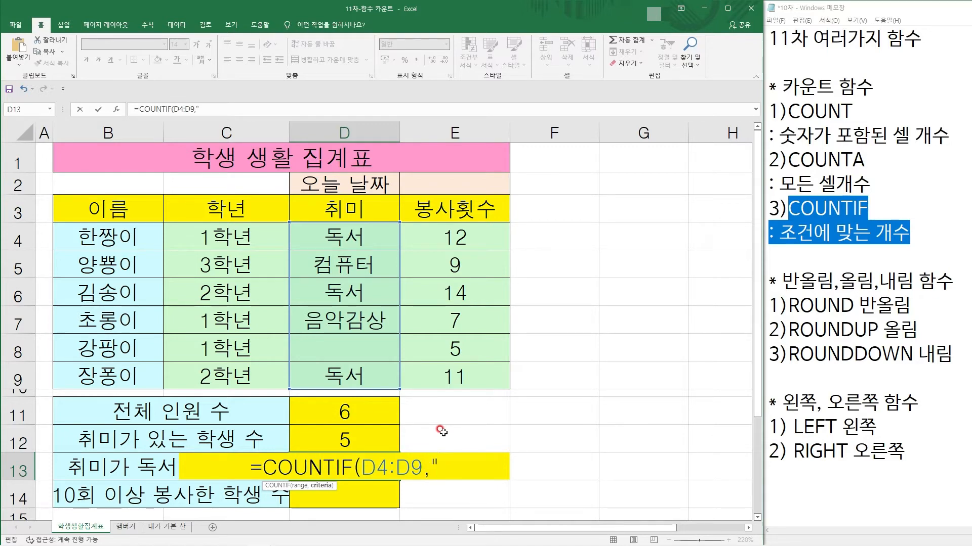
{"action": "type", "text": "독서"}
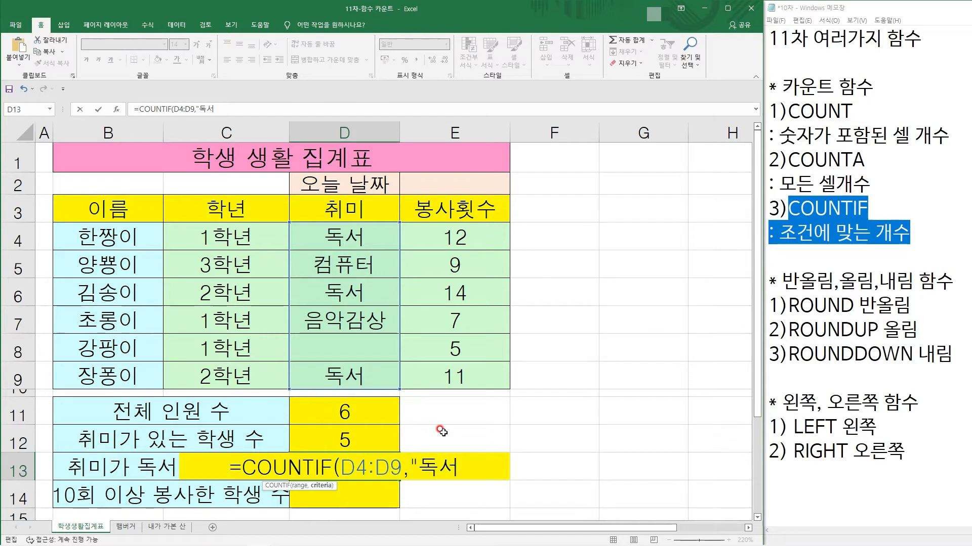
{"action": "type", "text": "\""}
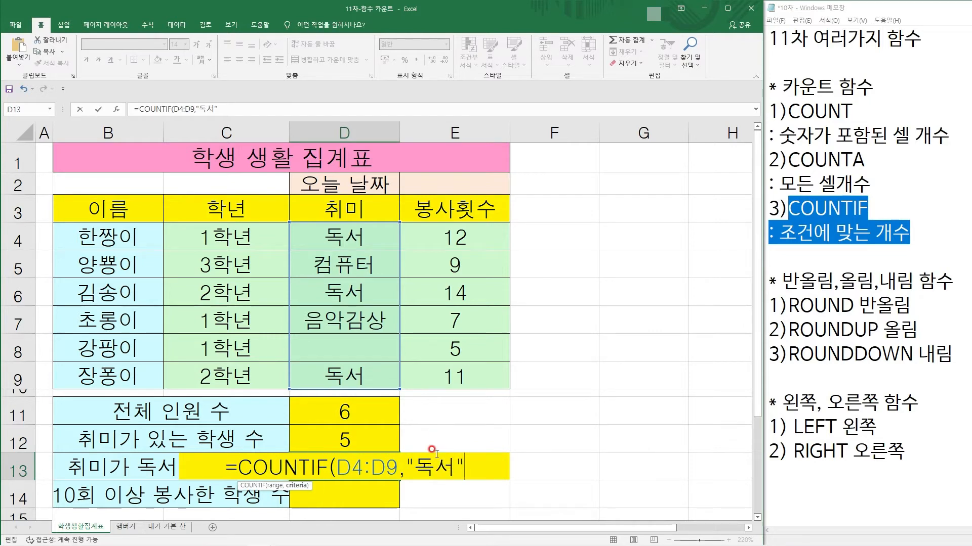
{"action": "left_click_drag", "start_coordinate": [414, 467], "coordinate": [466, 470]}
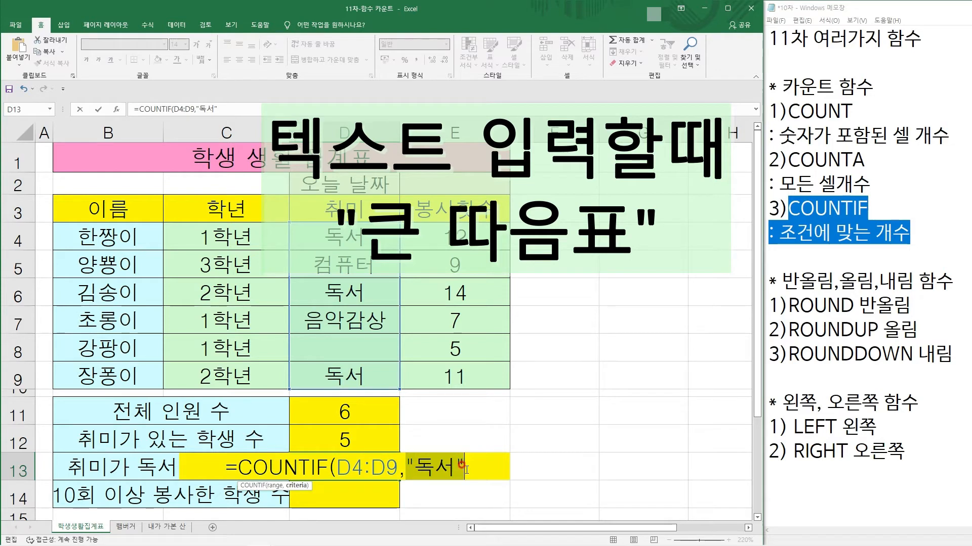
{"action": "left_click", "coordinate": [469, 469]}
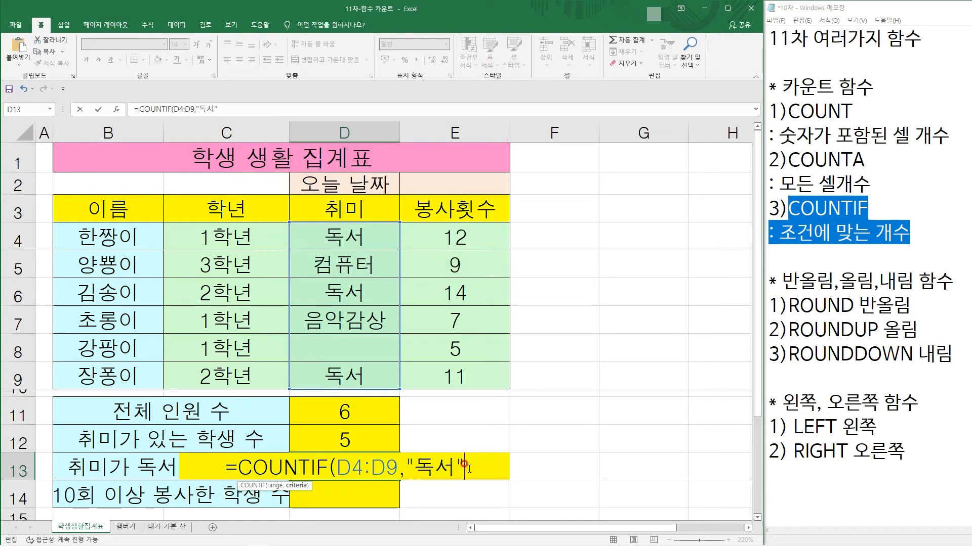
{"action": "type", "text": ")"}
{"action": "key", "text": "Return"}
- Check the count in D13 against the hobby entries in D4:D9
{"action": "left_click", "coordinate": [348, 460]}
{"action": "left_click_drag", "start_coordinate": [362, 237], "coordinate": [365, 371]}
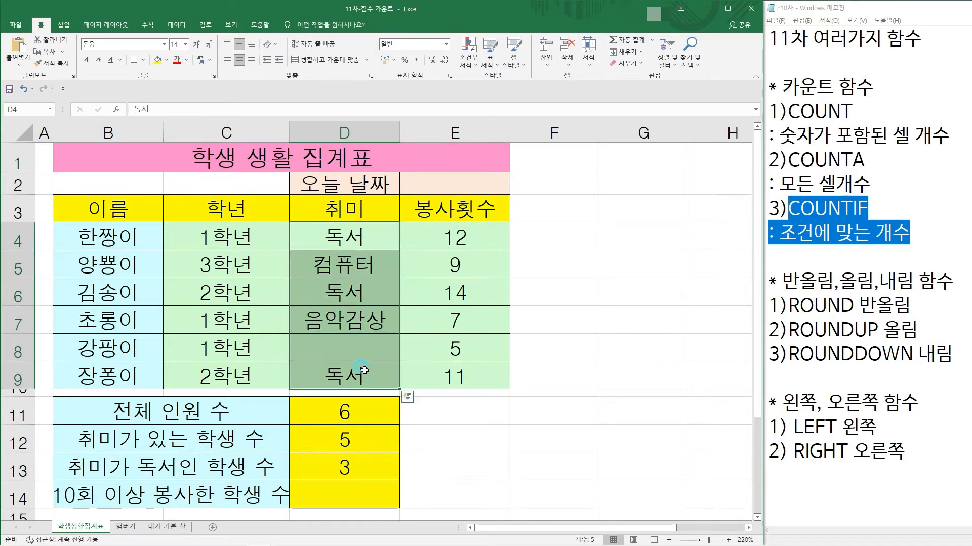
{"action": "left_click", "coordinate": [374, 469]}
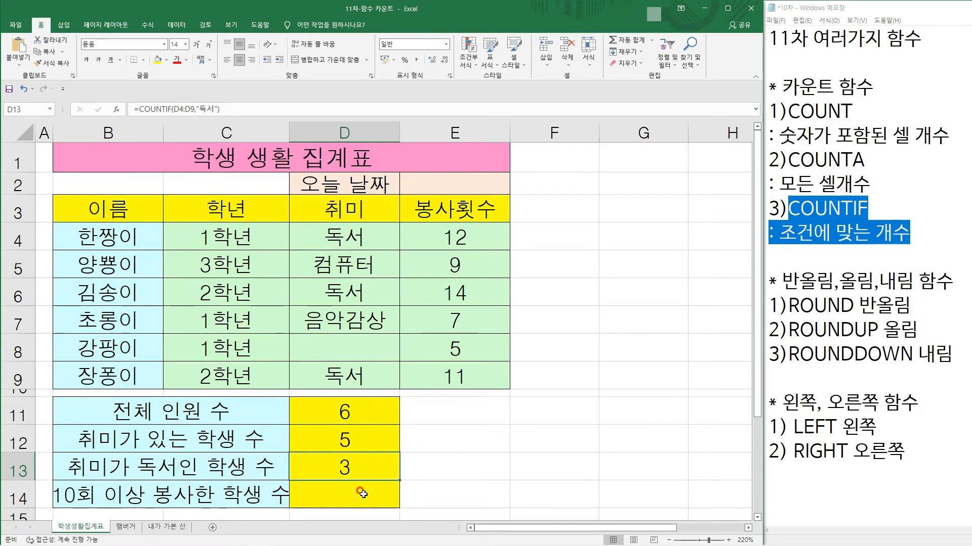
- Start a COUNTIF formula in D14 with the volunteer counts E4:E9 as its range
{"action": "left_click", "coordinate": [362, 493]}
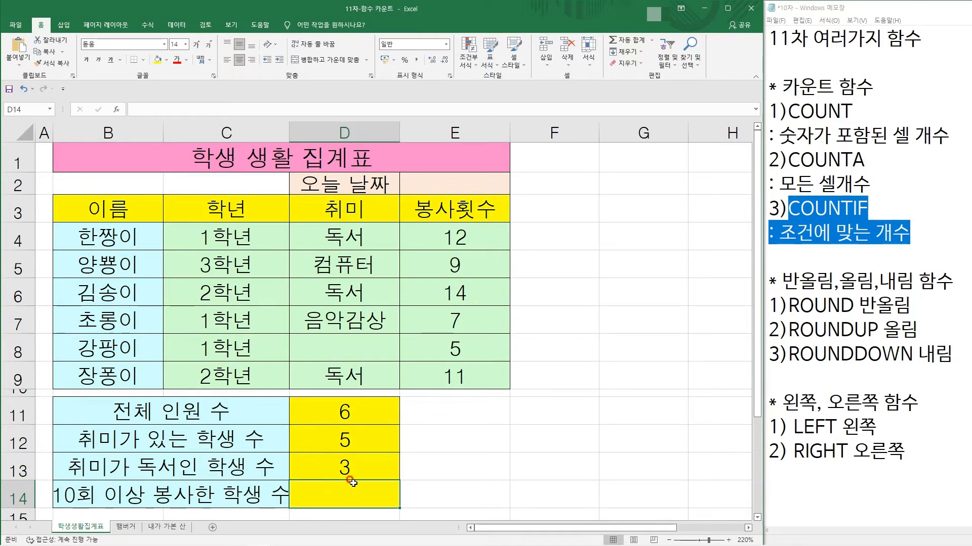
{"action": "type", "text": "="}
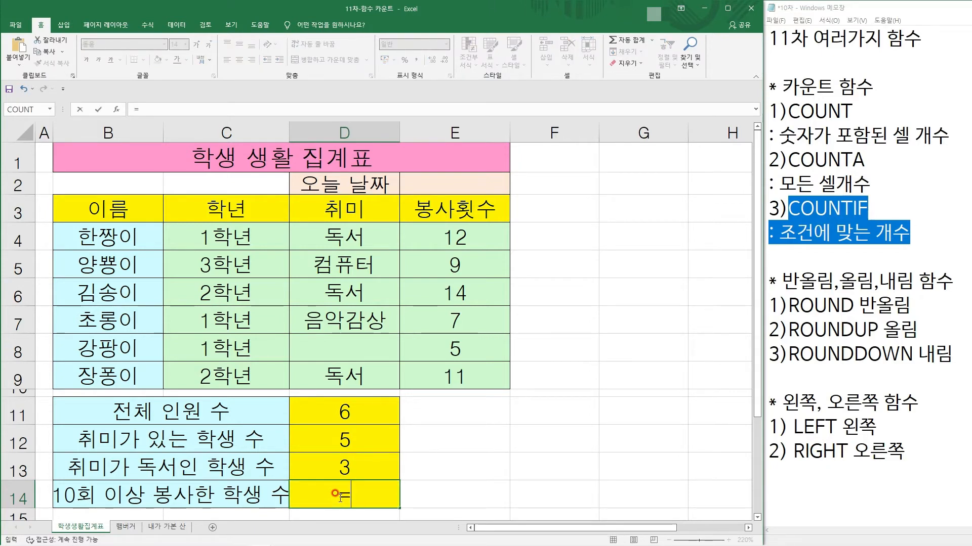
{"action": "type", "text": "cou"}
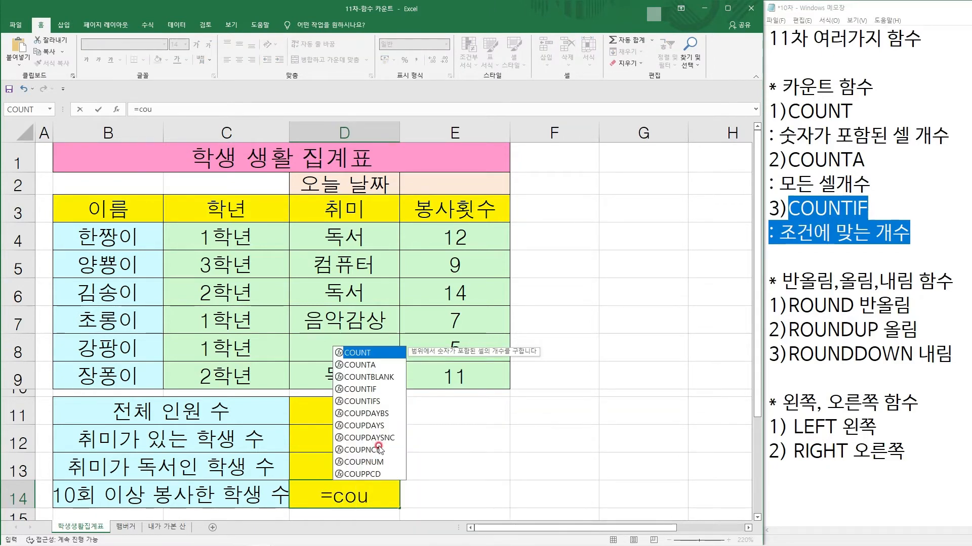
{"action": "double_click", "coordinate": [354, 388]}
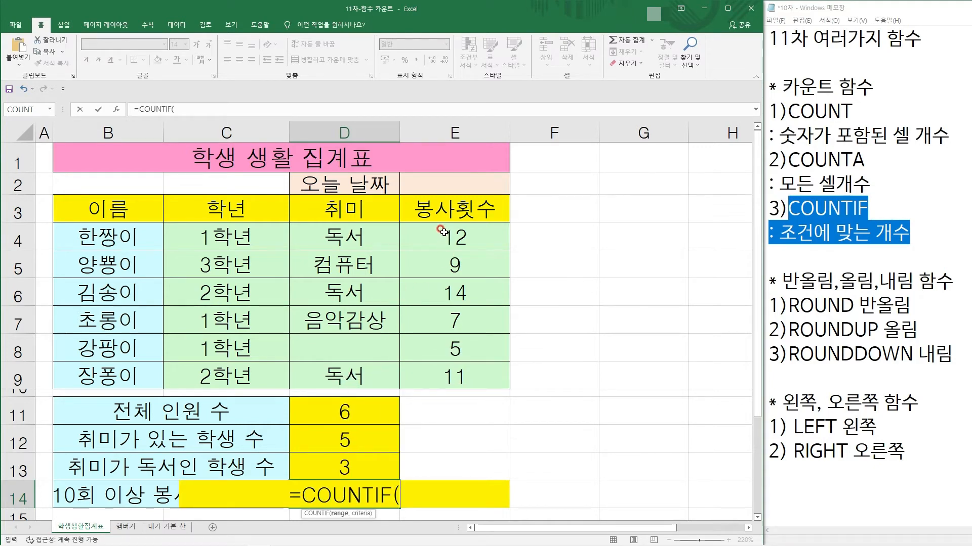
{"action": "left_click_drag", "start_coordinate": [455, 242], "coordinate": [466, 379]}
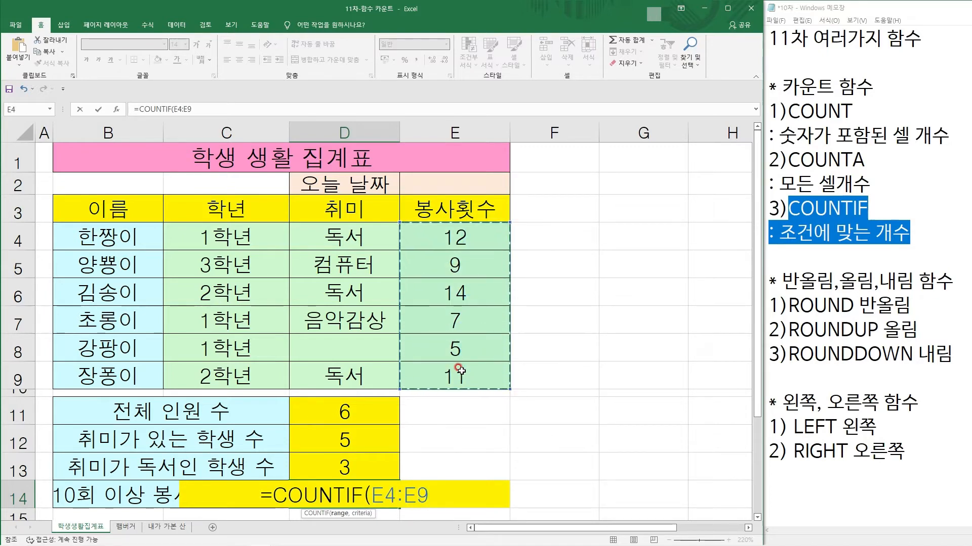
- Complete the D14 formula with the criterion ">=10" to count students who volunteered at least ten times
{"action": "type", "text": ","}
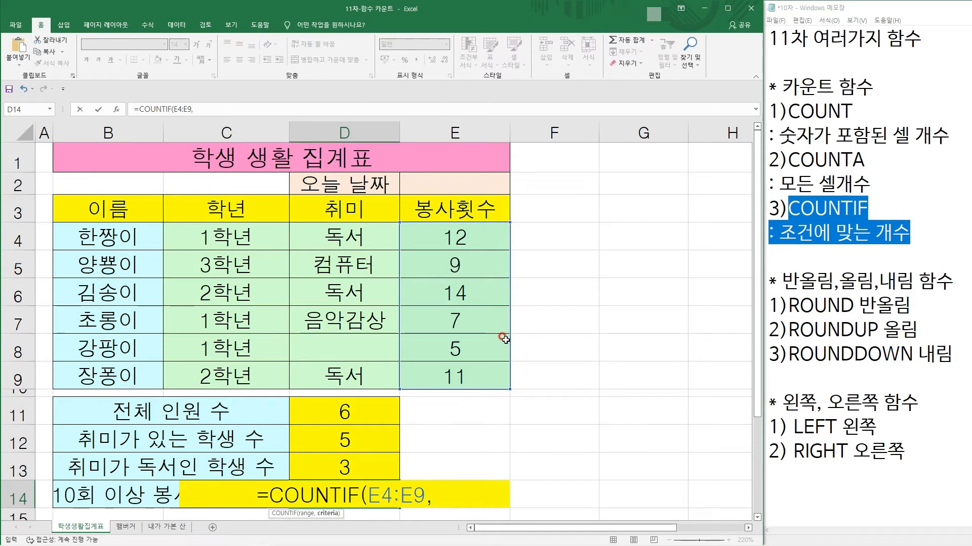
{"action": "type", "text": "\""}
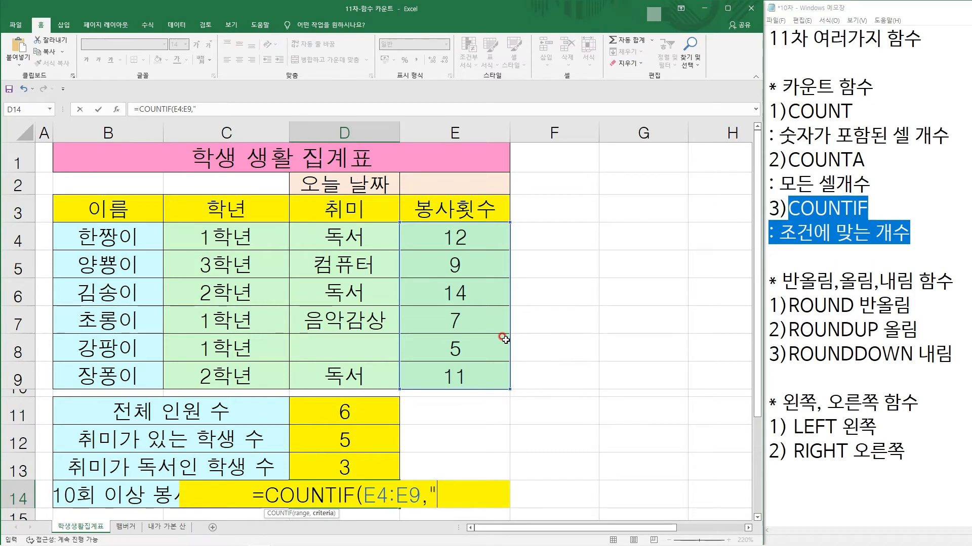
{"action": "type", "text": ">"}
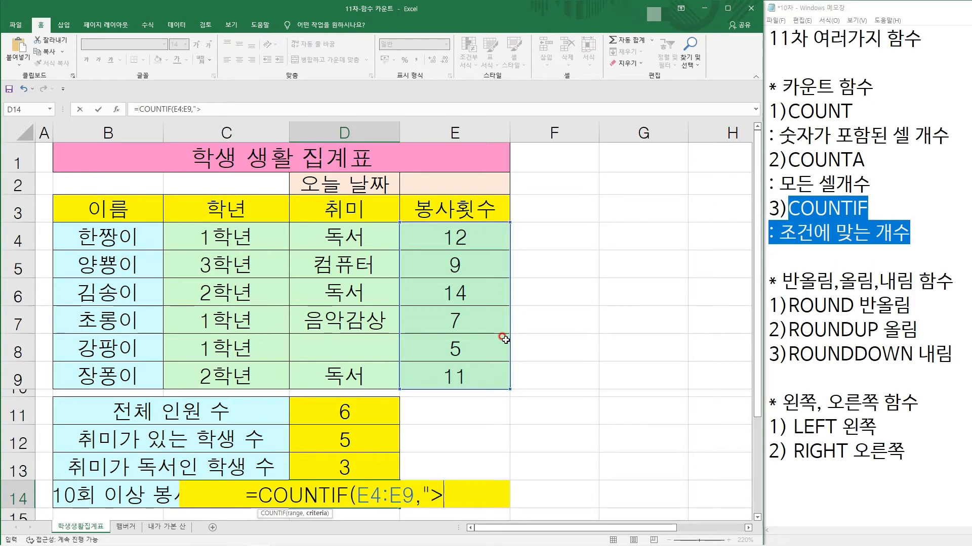
{"action": "type", "text": "=10"}
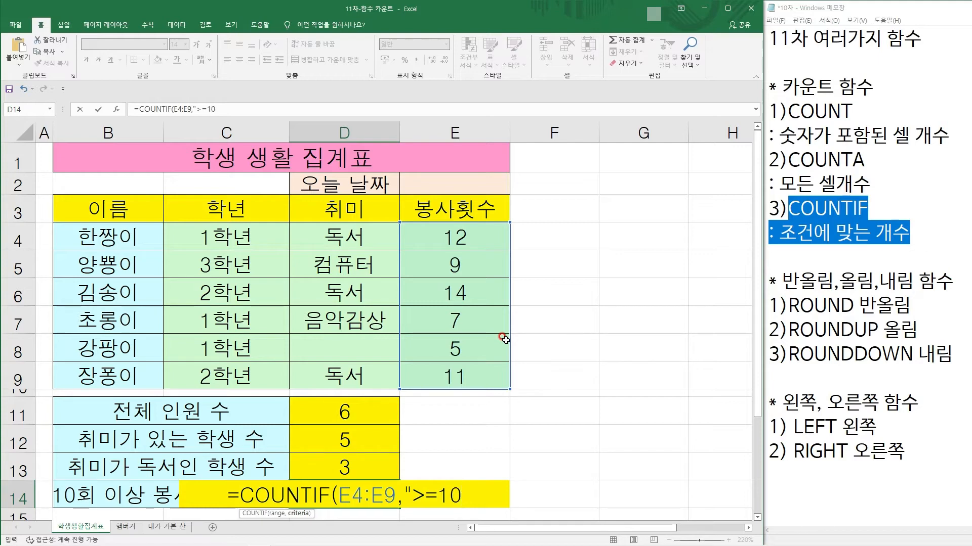
{"action": "type", "text": "\")"}
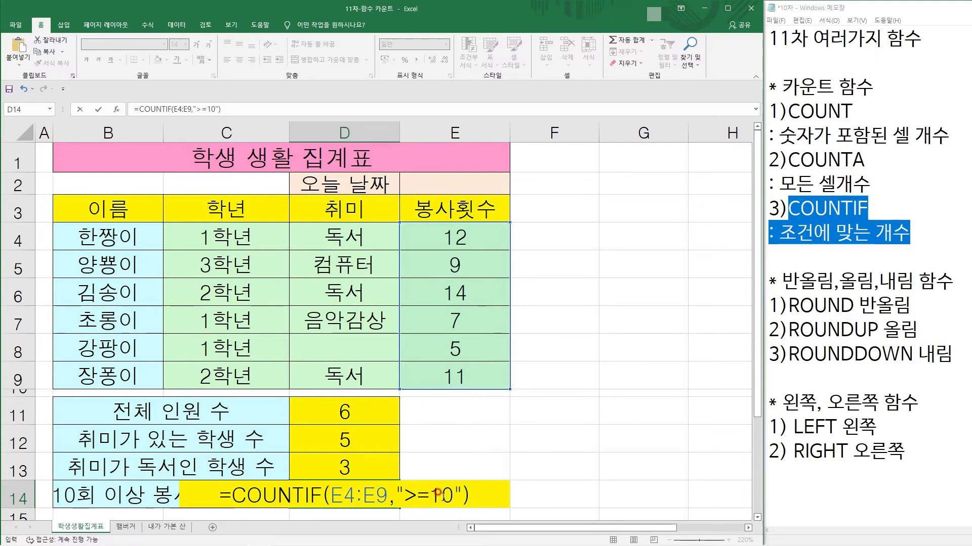
{"action": "left_click_drag", "start_coordinate": [405, 495], "coordinate": [430, 496]}
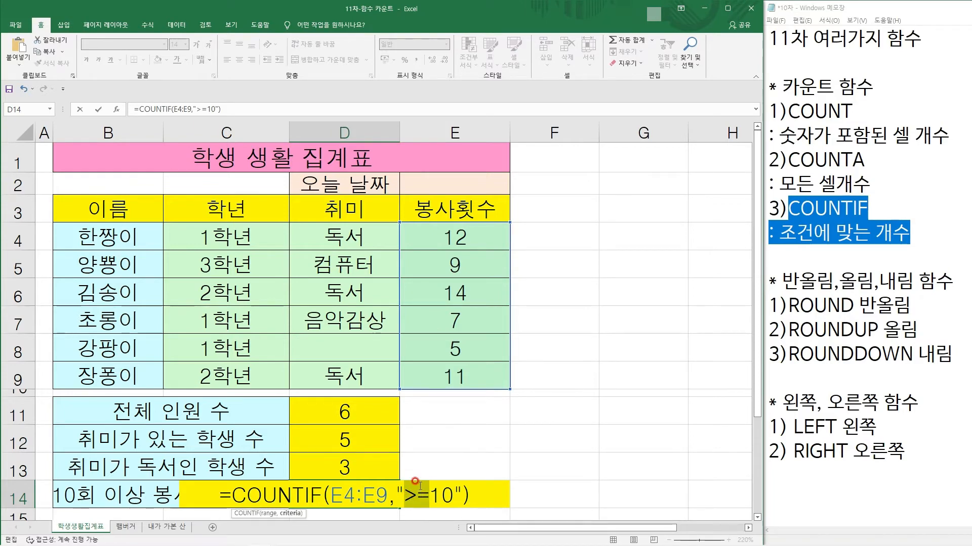
{"action": "mouse_move", "coordinate": [411, 495]}
{"action": "left_mouse_down"}
{"action": "mouse_move", "coordinate": [402, 495]}
{"action": "mouse_move", "coordinate": [458, 501]}
{"action": "left_mouse_up"}
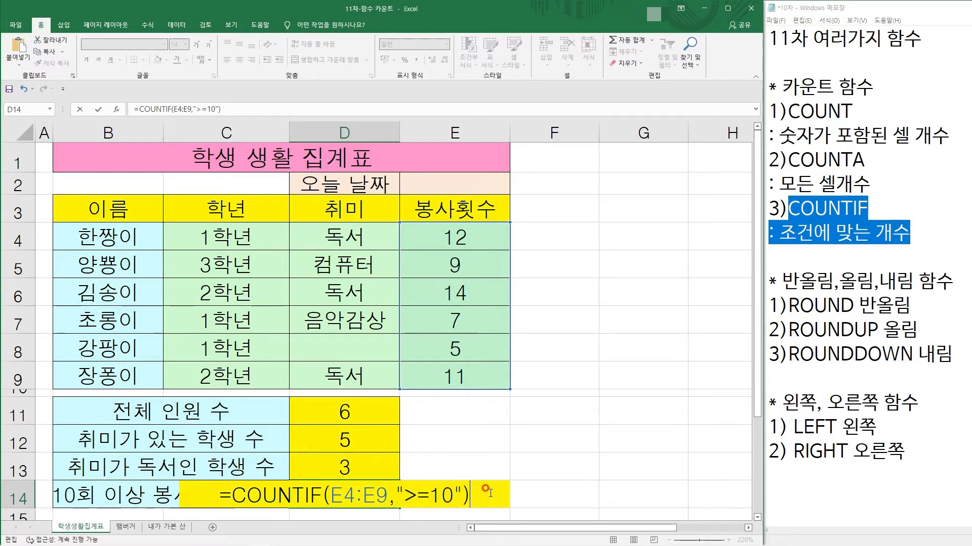
{"action": "key", "text": "Return"}
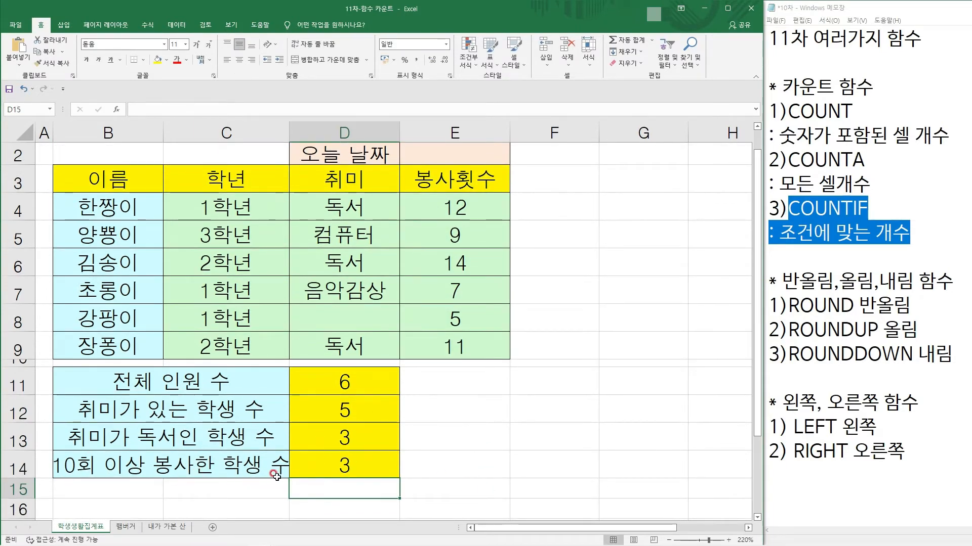
- Select the volunteer counts of ten or more in E4, E6 and E9 together to check them against D14
{"action": "scroll", "coordinate": [276, 471], "scroll_direction": "up", "scroll_amount": 1}
{"action": "left_click", "coordinate": [446, 231]}
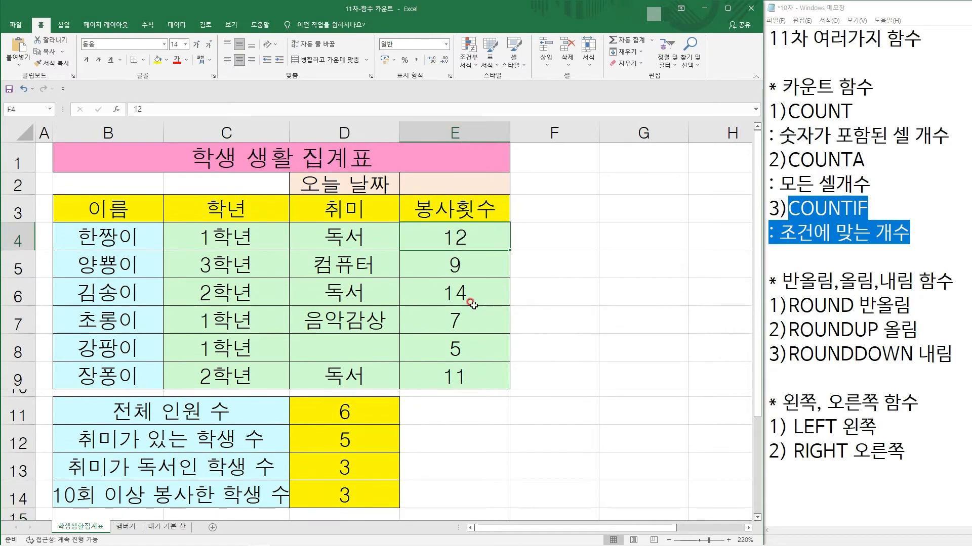
{"action": "left_click", "coordinate": [472, 304], "text": "ctrl"}
{"action": "left_click", "coordinate": [449, 371], "text": "ctrl"}
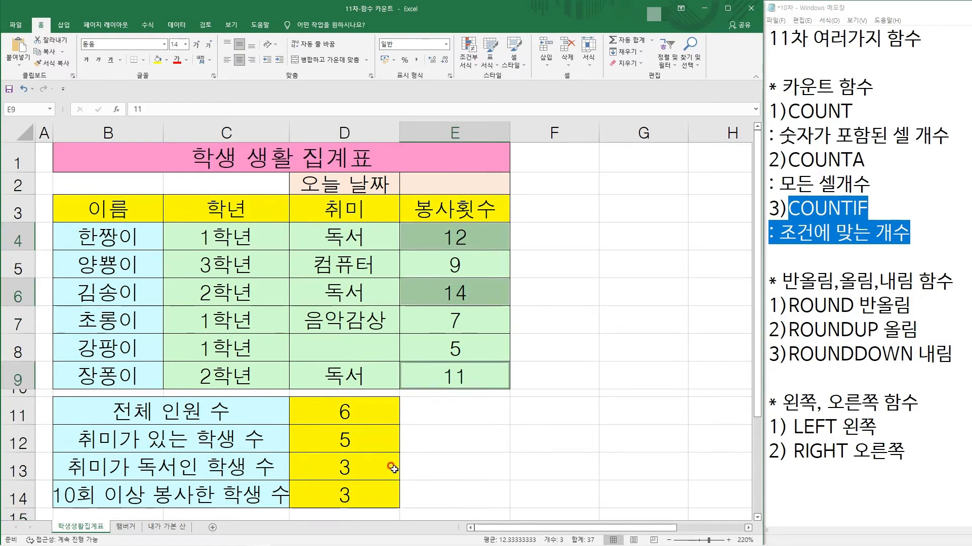
{"action": "left_click", "coordinate": [372, 497]}
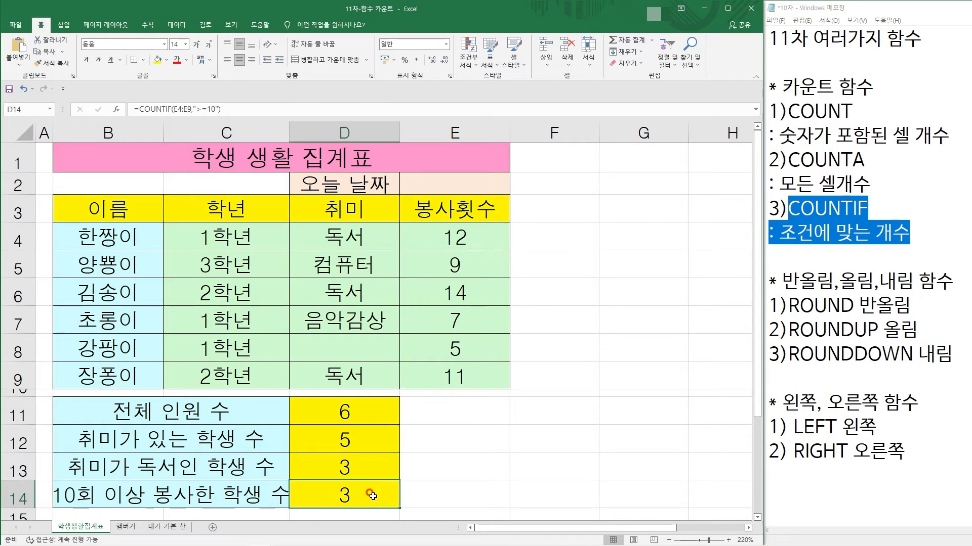
- Switch to the 햄버거 sheet and highlight the rounding functions heading and the ROUND line in the notes
{"action": "left_click", "coordinate": [126, 527]}
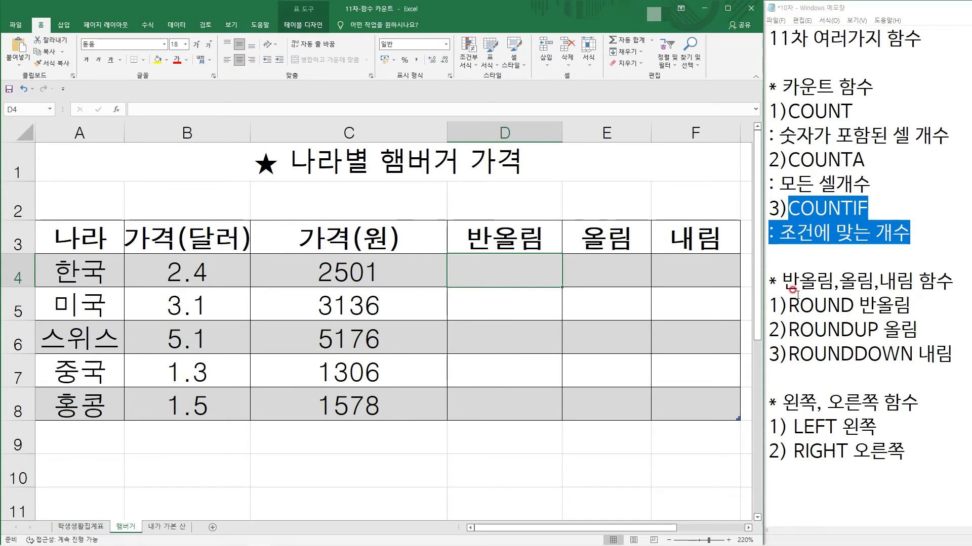
{"action": "left_click_drag", "start_coordinate": [782, 282], "coordinate": [956, 280]}
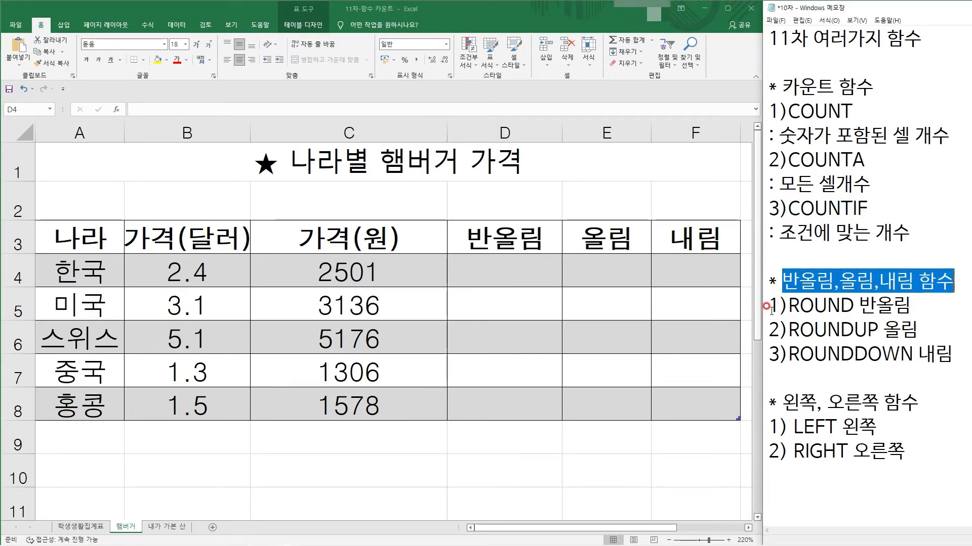
{"action": "left_click_drag", "start_coordinate": [766, 306], "coordinate": [911, 309]}
- Enter a ROUND formula in D4 that rounds the won price in C4 to the hundreds, using -2 as the digits argument
{"action": "left_click", "coordinate": [510, 268]}
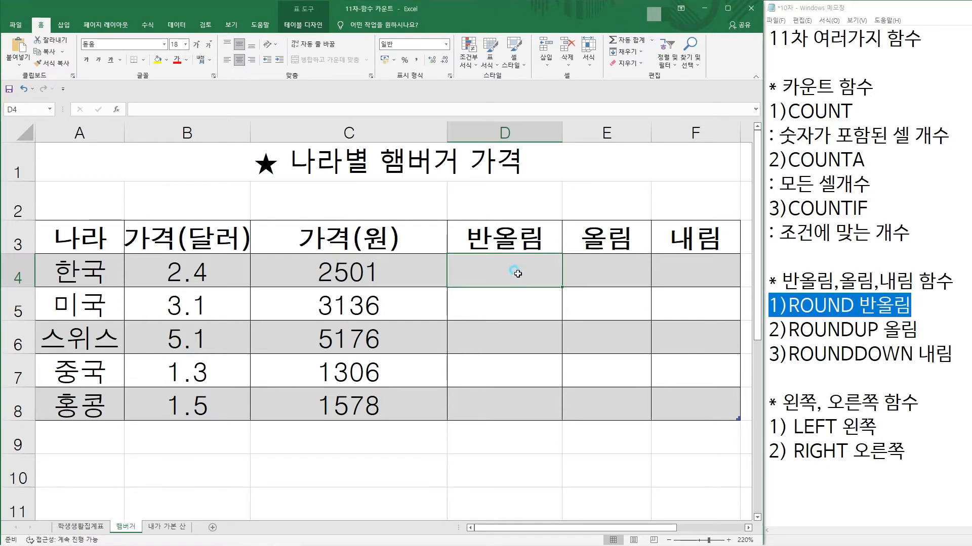
{"action": "type", "text": "="}
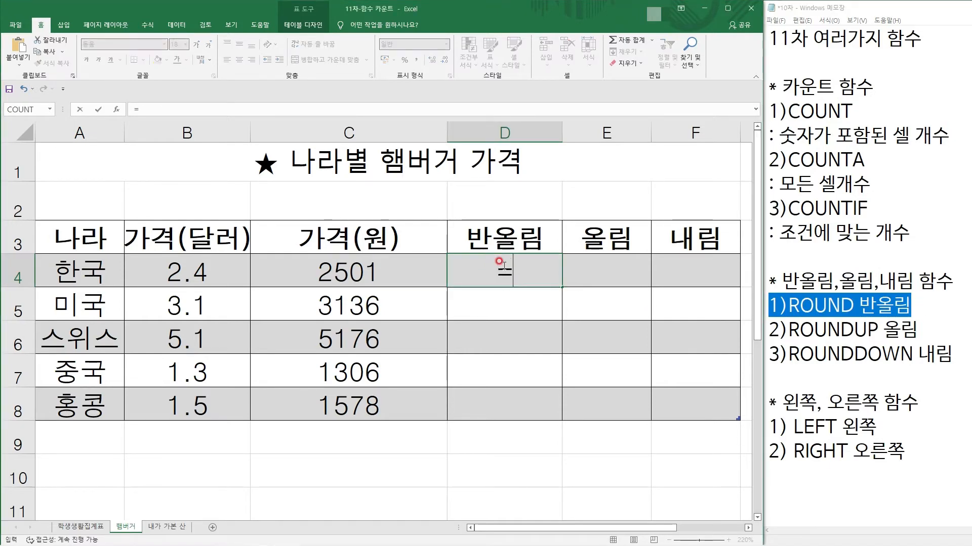
{"action": "type", "text": "ro"}
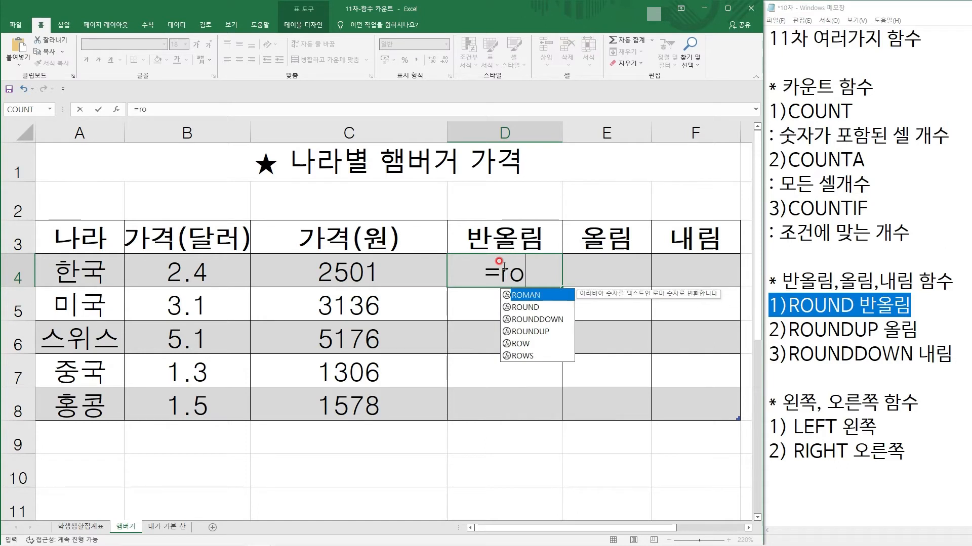
{"action": "type", "text": "u"}
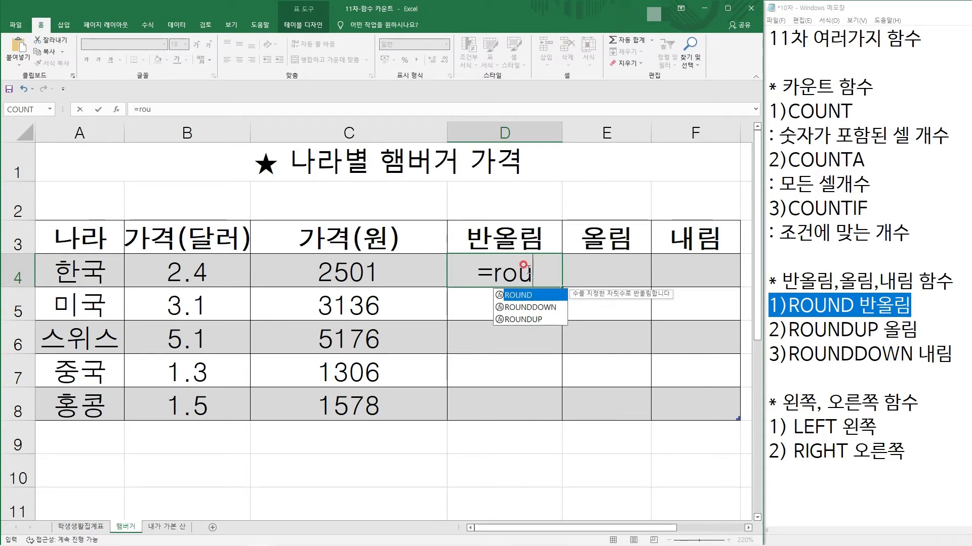
{"action": "key", "text": "Tab"}
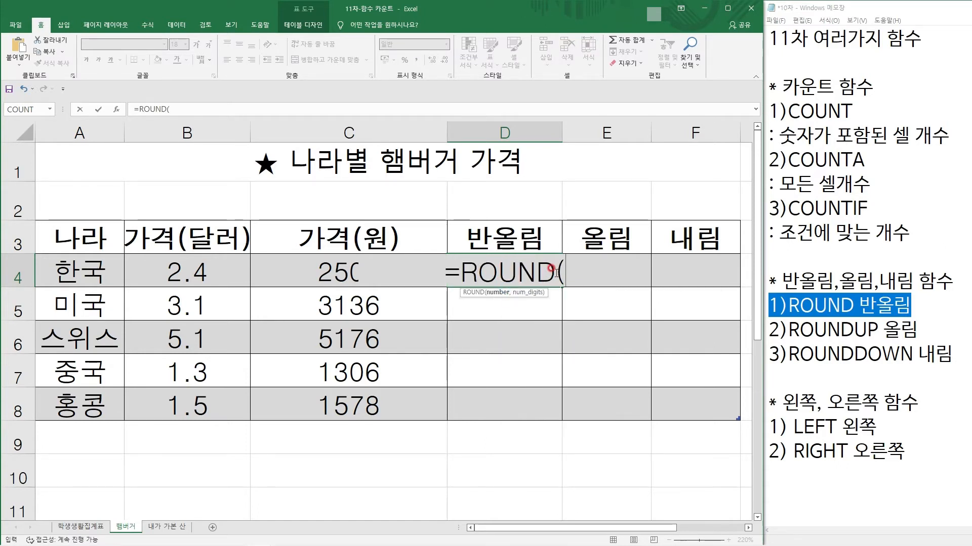
{"action": "left_click", "coordinate": [318, 267]}
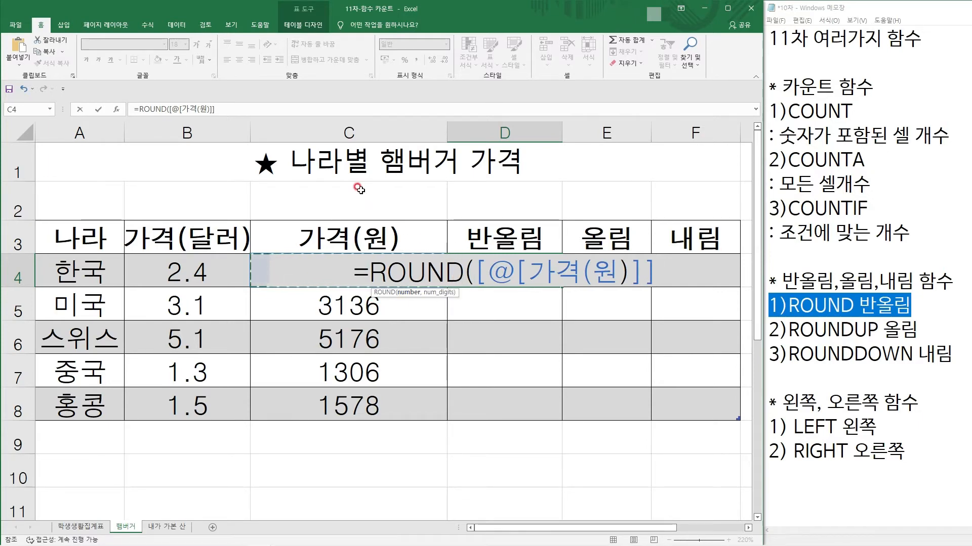
{"action": "type", "text": ","}
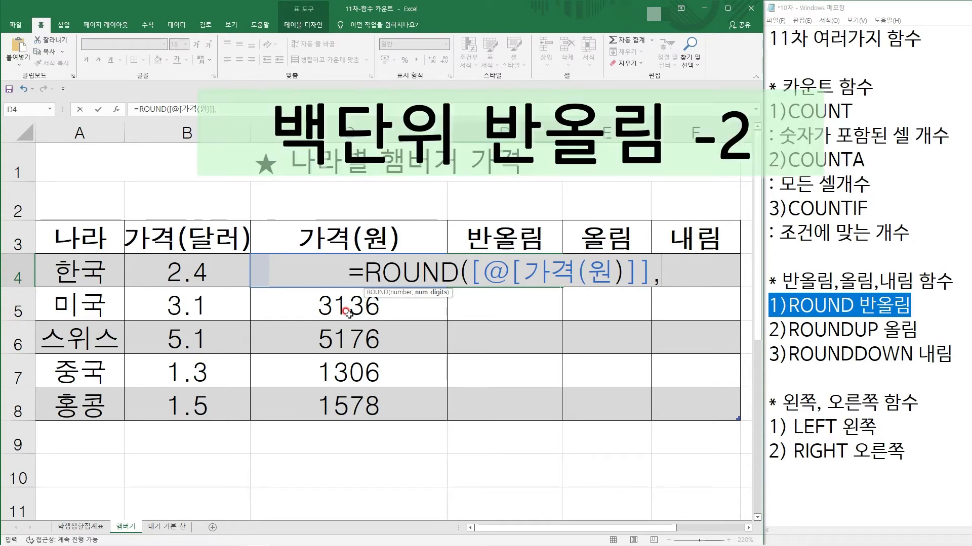
{"action": "type", "text": "-"}
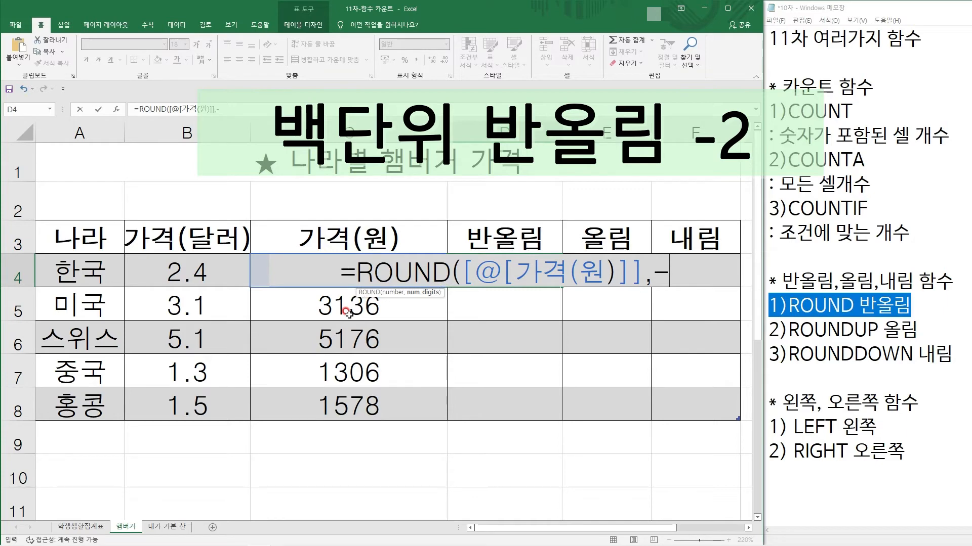
{"action": "type", "text": "2)"}
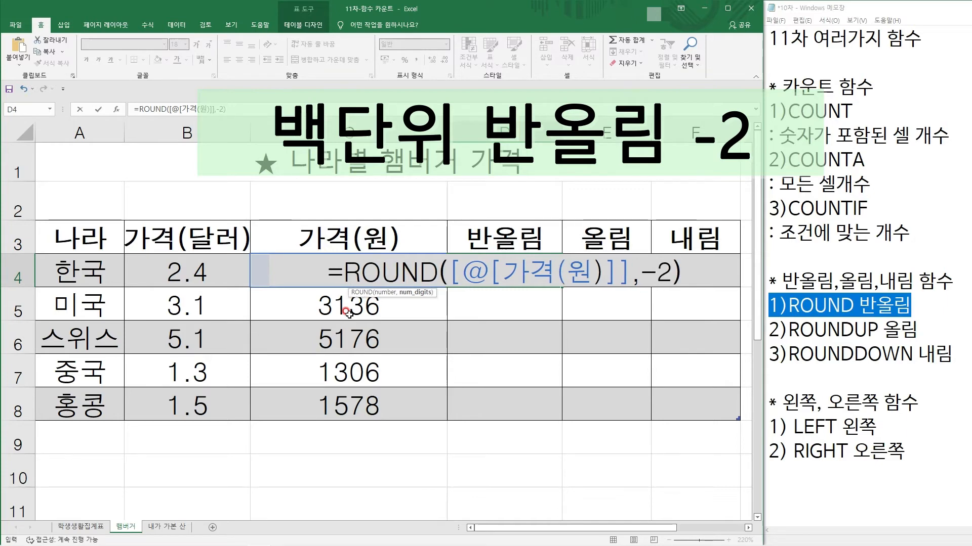
{"action": "key", "text": "Return"}
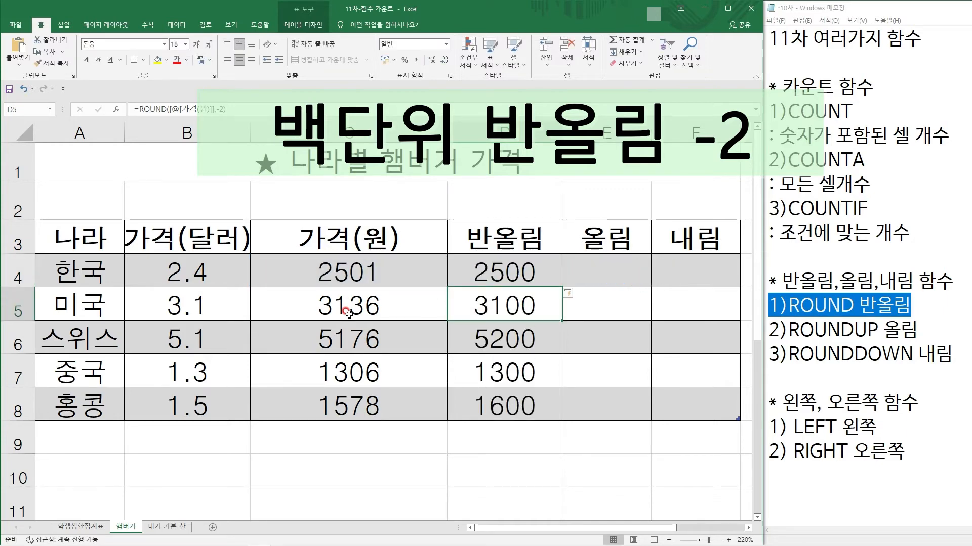
- Change the digits argument of the ROUND formula in D4 to -1 to round to the tens
{"action": "left_click", "coordinate": [524, 278]}
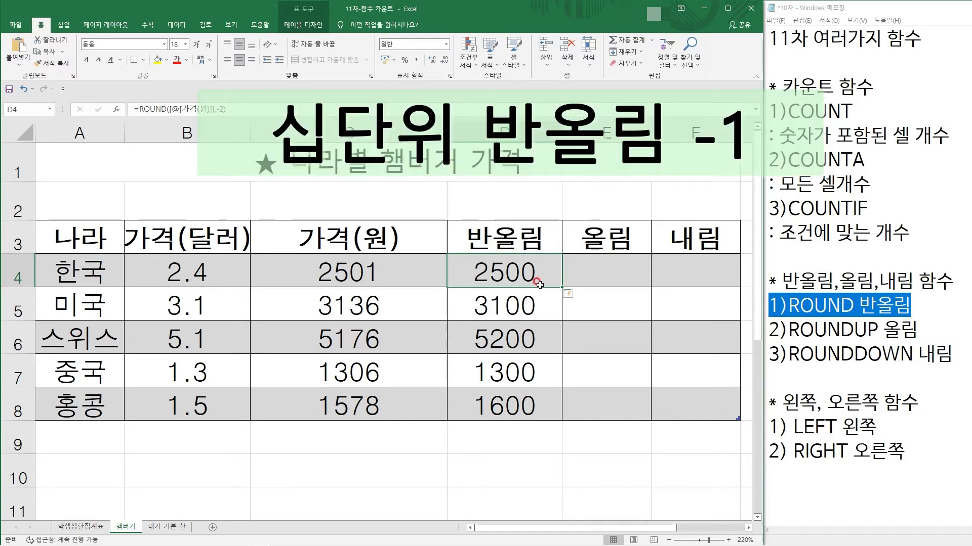
{"action": "left_click", "coordinate": [222, 108]}
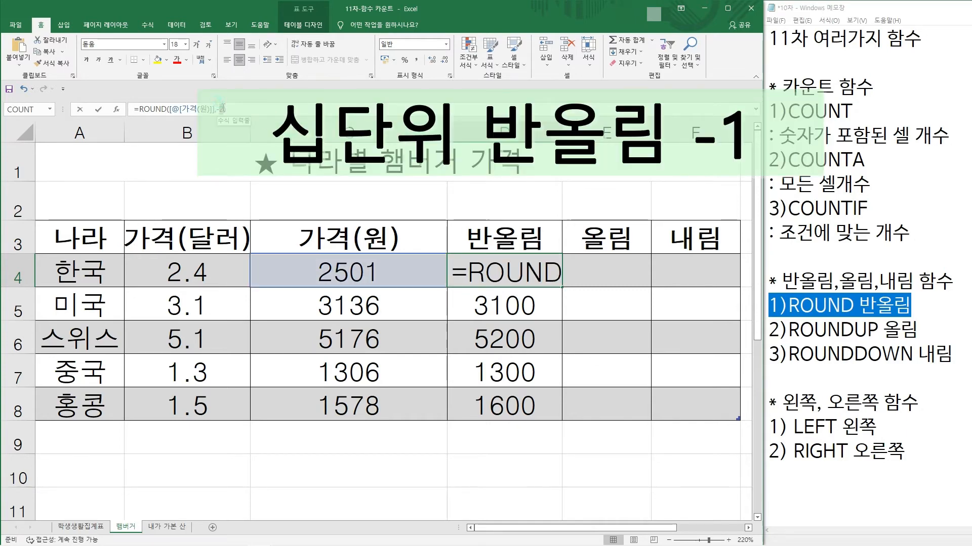
{"action": "key", "text": "BackSpace"}
{"action": "type", "text": "1"}
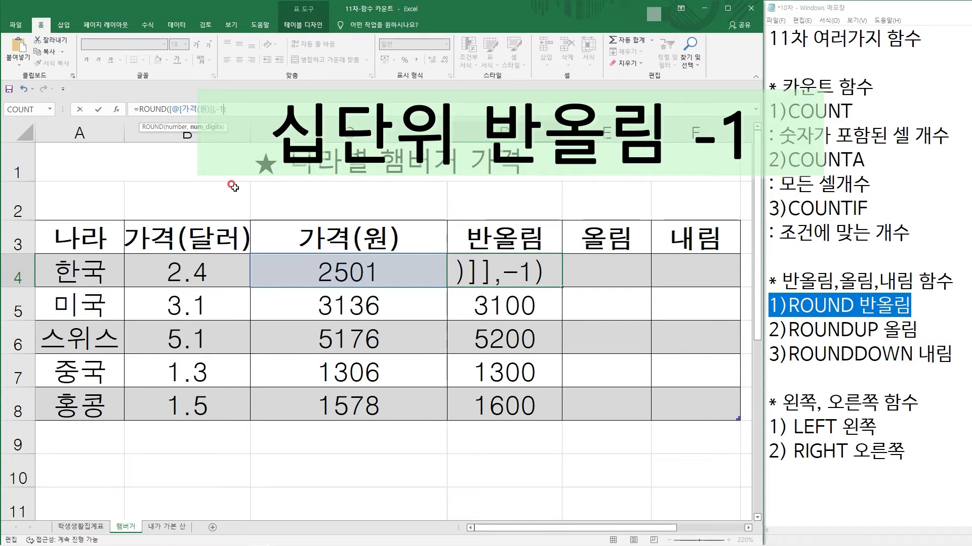
{"action": "key", "text": "Return"}
{"action": "left_click", "coordinate": [524, 271]}
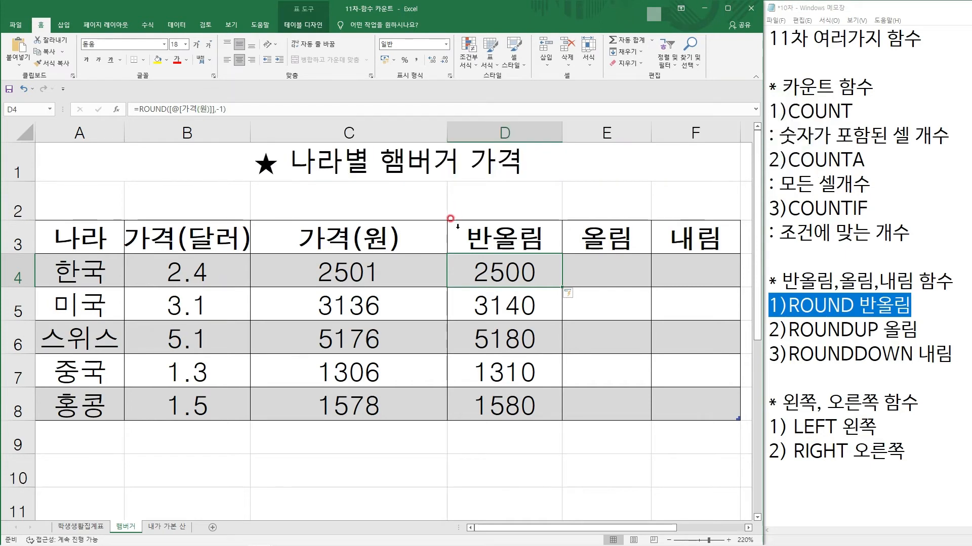
- Set the won price of 한국 in C4 to 2501.222
{"action": "left_click", "coordinate": [412, 267]}
{"action": "double_click", "coordinate": [412, 268]}
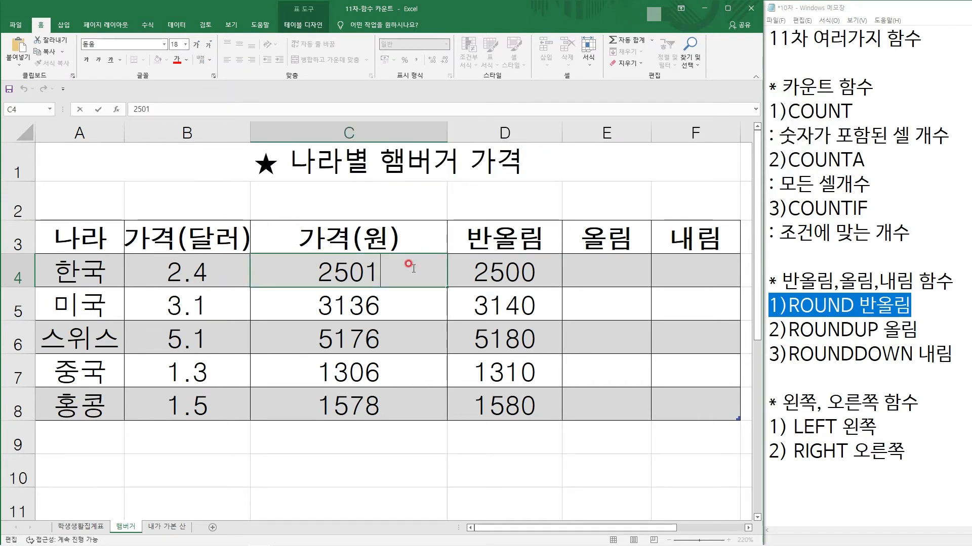
{"action": "type", "text": ".222"}
{"action": "key", "text": "Return"}
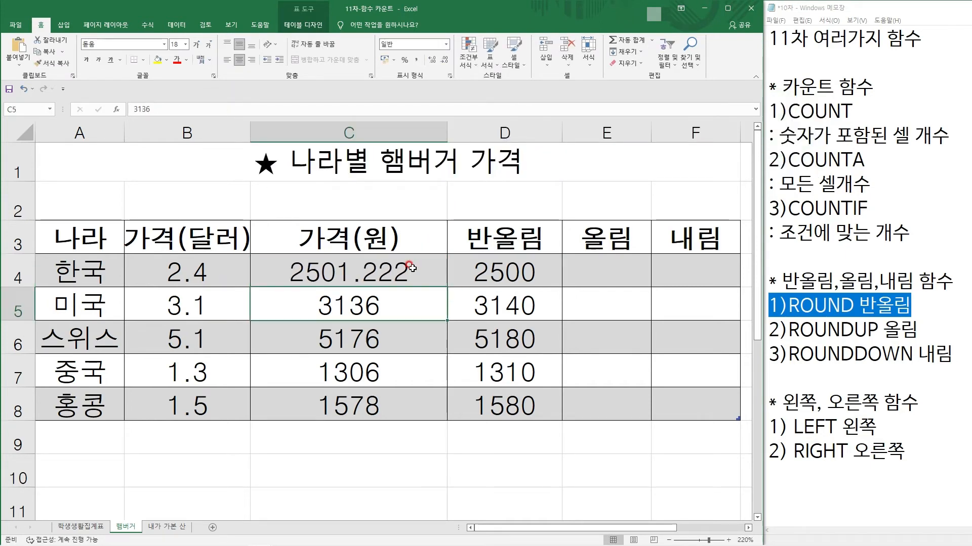
- Change the digits argument of the ROUND formula in D4 to 1 to round to the first decimal place
{"action": "left_click", "coordinate": [532, 276]}
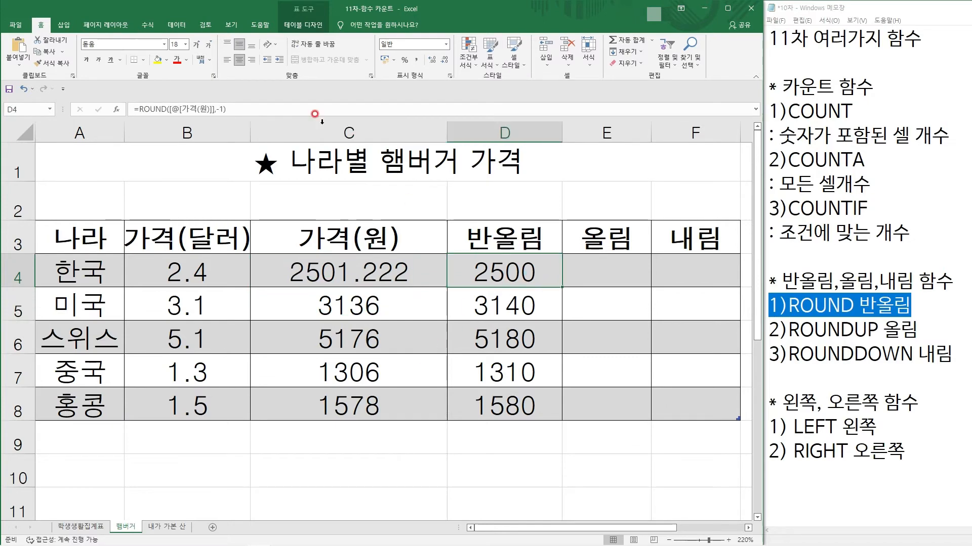
{"action": "left_click", "coordinate": [219, 107]}
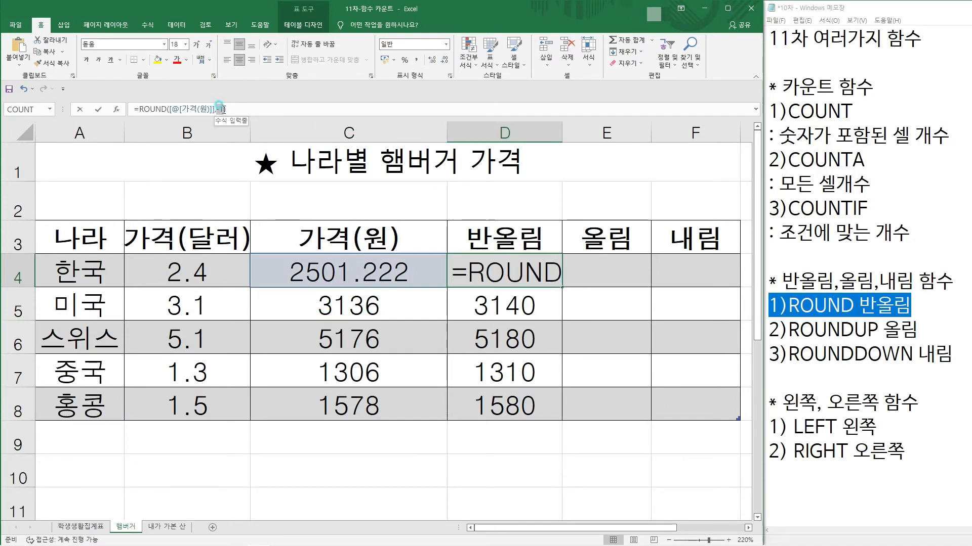
{"action": "key", "text": "BackSpace"}
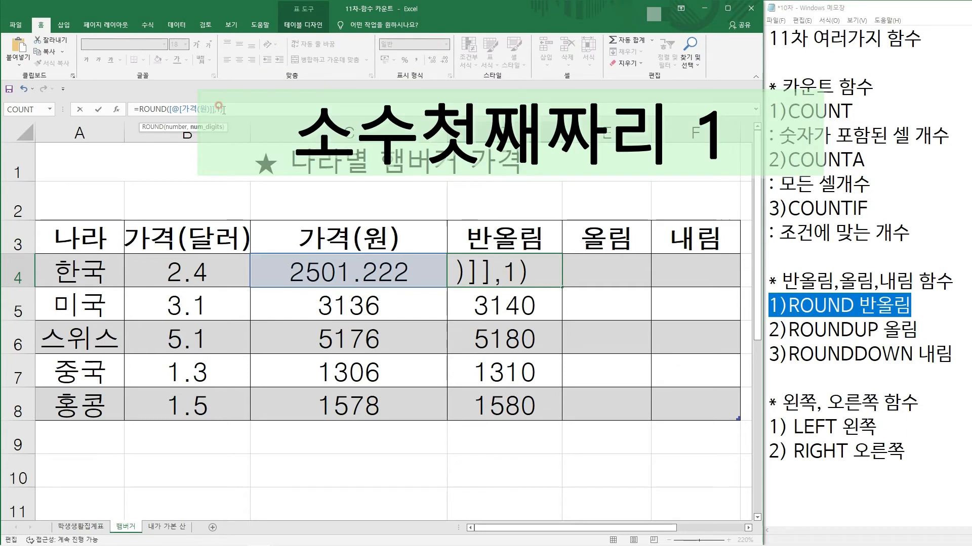
{"action": "key", "text": "Return"}
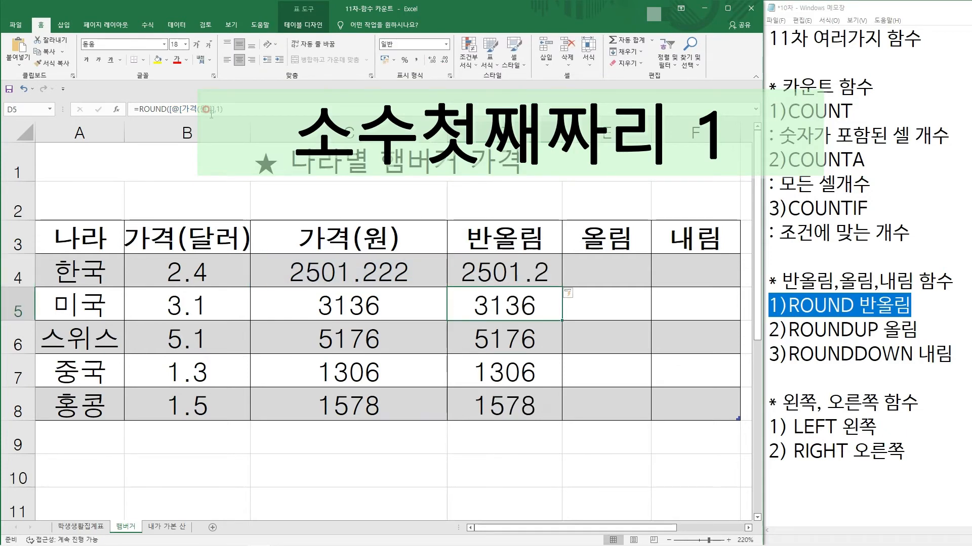
{"action": "left_click", "coordinate": [512, 278]}
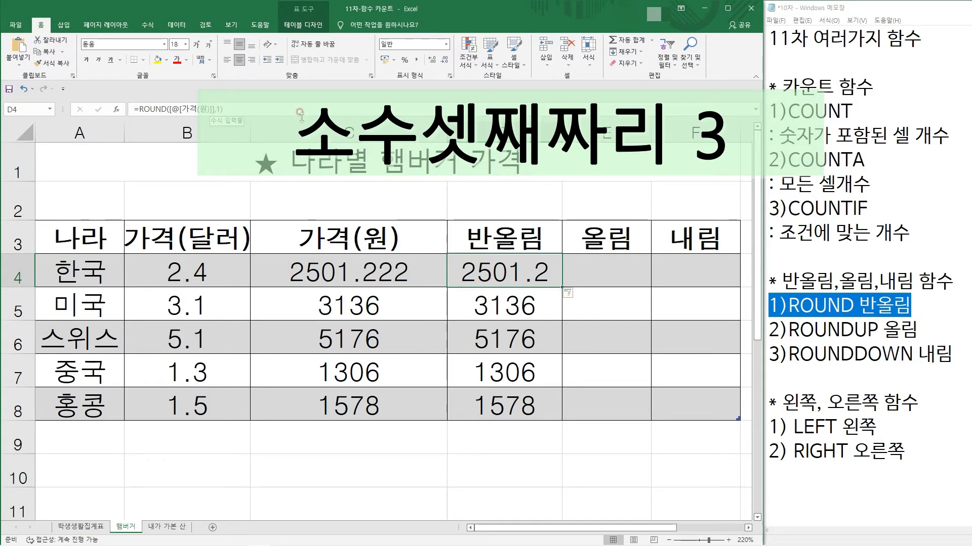
{"action": "key", "text": "Down"}
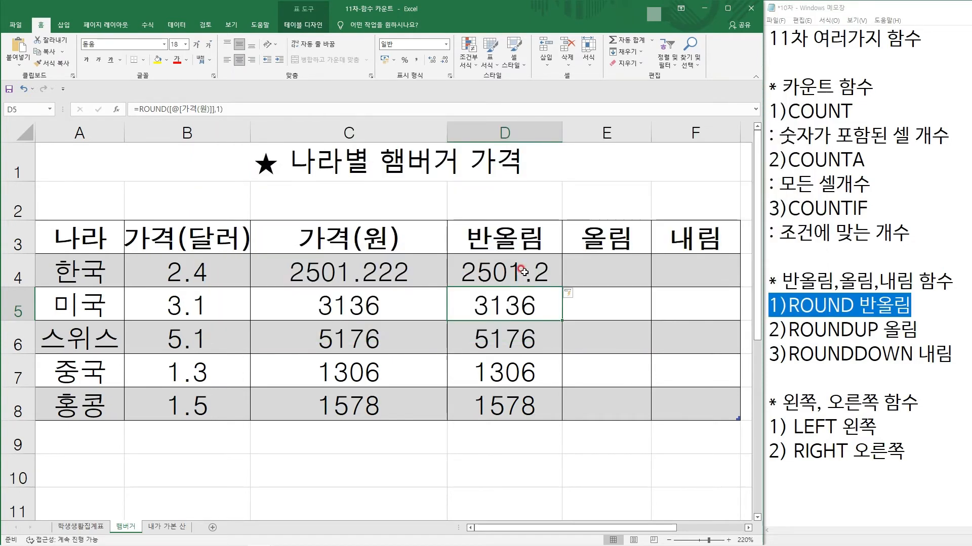
- Remove the decimals from the won price in C4, leaving 2501
{"action": "left_click", "coordinate": [355, 273]}
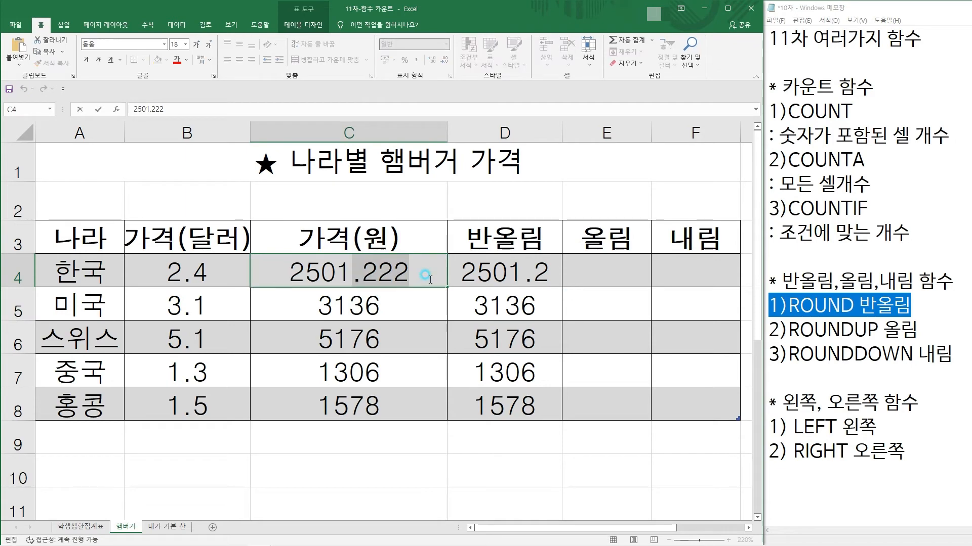
{"action": "key", "text": "BackSpace"}
{"action": "key", "text": "BackSpace"}
{"action": "key", "text": "BackSpace"}
{"action": "key", "text": "BackSpace"}
- Set the digits argument of the ROUND formula in D4 back to -2
{"action": "left_click", "coordinate": [521, 276]}
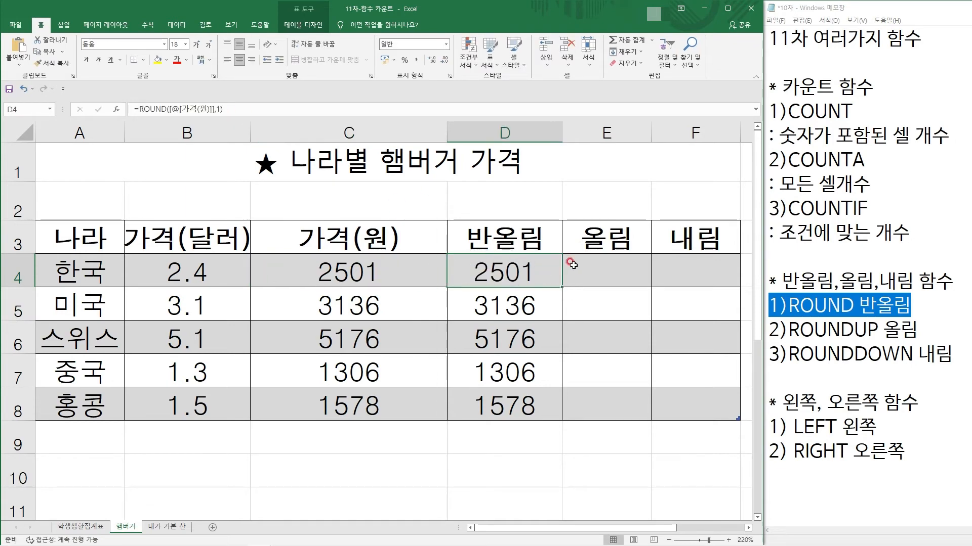
{"action": "left_click", "coordinate": [222, 109]}
{"action": "type", "text": "-2"}
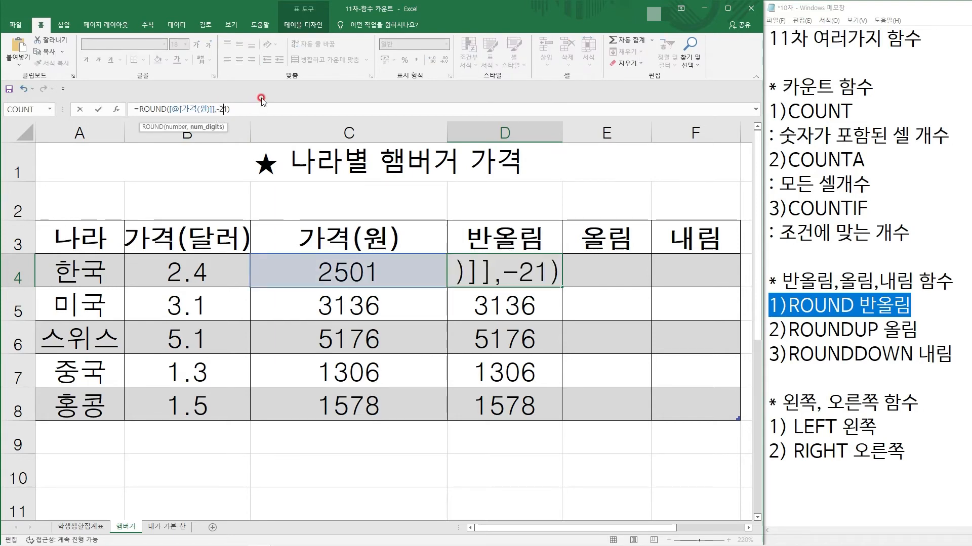
{"action": "key", "text": "Delete"}
{"action": "key", "text": "Return"}
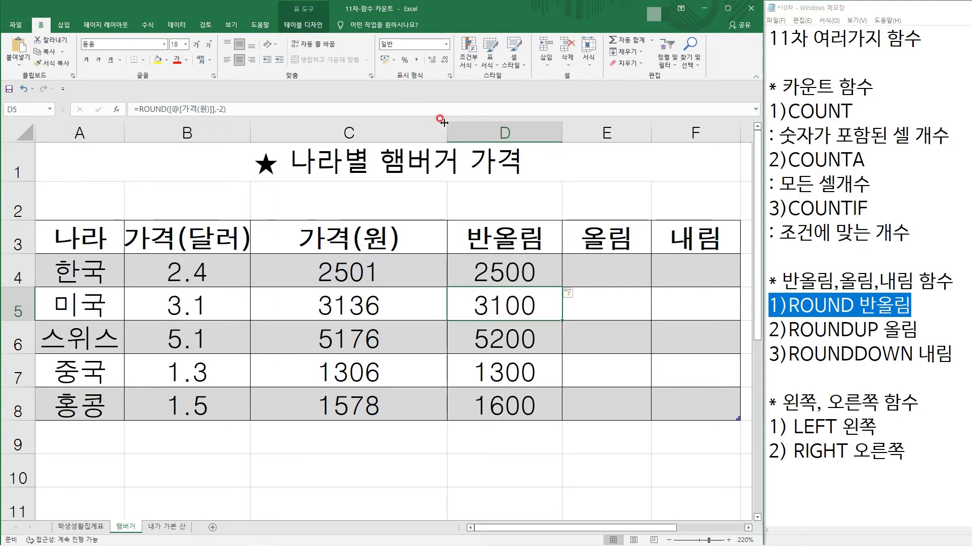
- Point out the ROUNDUP line in the notes as the function for the 올림 column
{"action": "left_click", "coordinate": [630, 258]}
{"action": "left_click_drag", "start_coordinate": [917, 329], "coordinate": [761, 331]}
{"action": "left_click", "coordinate": [854, 331]}
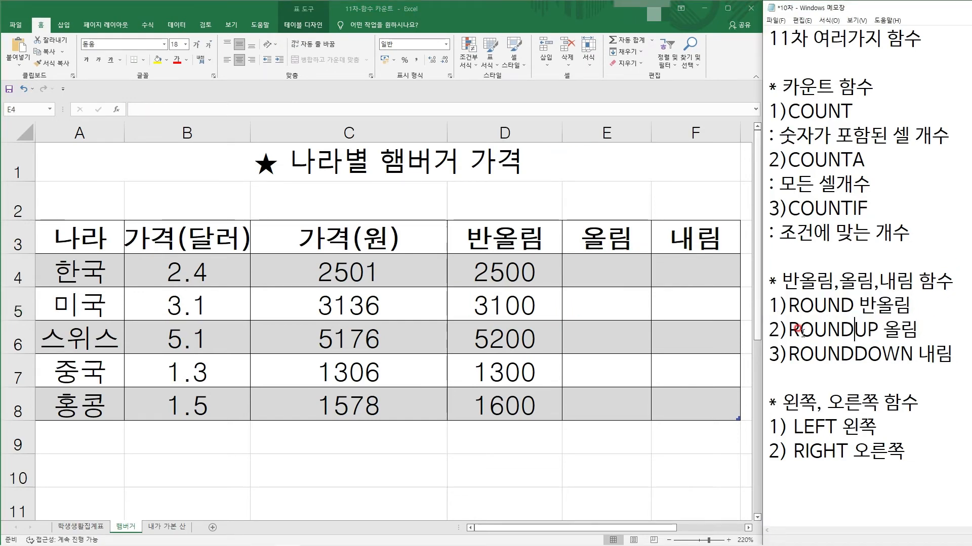
- Enter a ROUNDUP formula in E4 that rounds up the won price in C4 with a digits argument of -3
{"action": "left_click", "coordinate": [612, 267]}
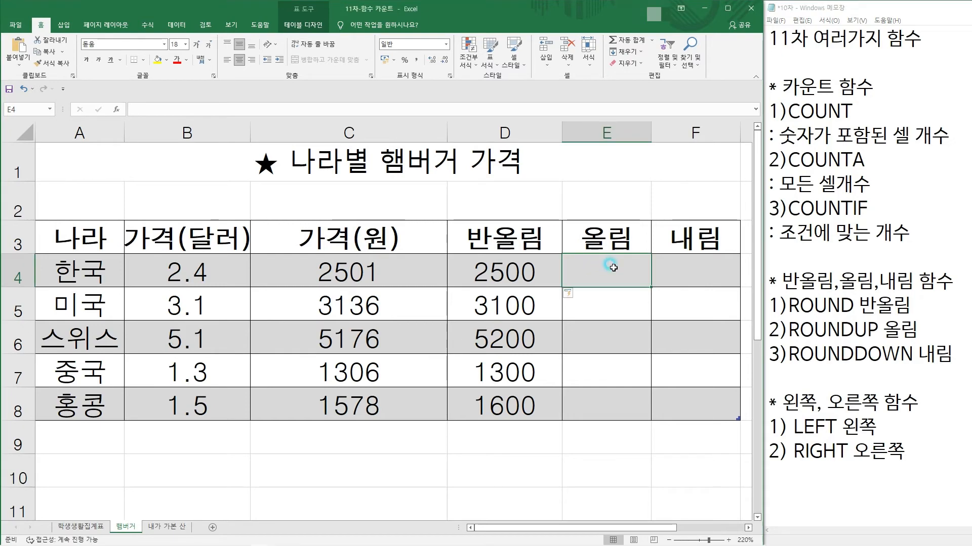
{"action": "type", "text": "="}
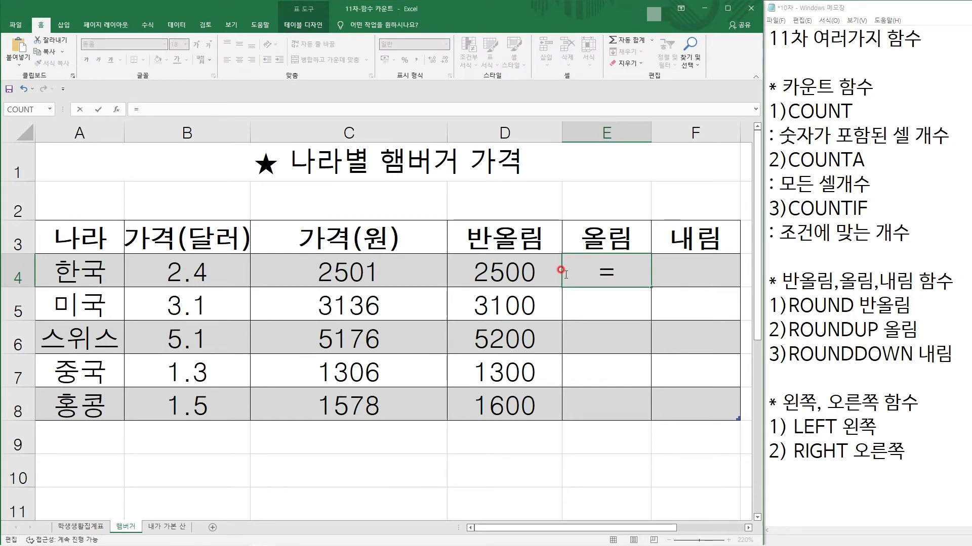
{"action": "type", "text": "rou"}
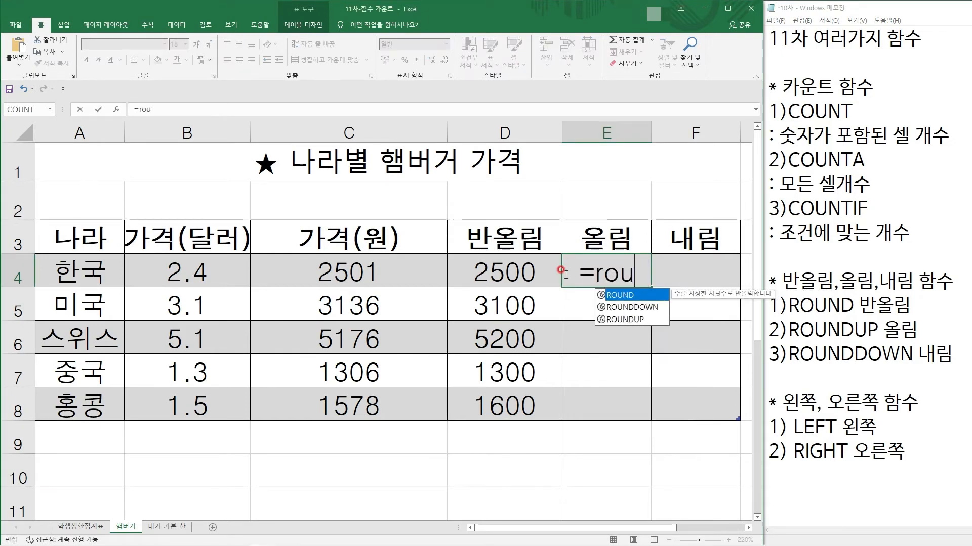
{"action": "left_click", "coordinate": [630, 319]}
{"action": "double_click", "coordinate": [632, 319]}
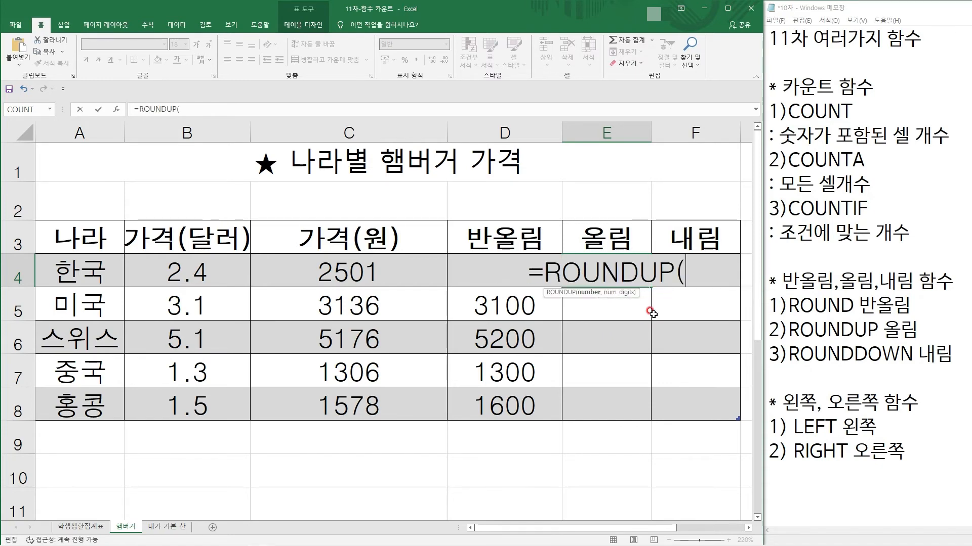
{"action": "left_click", "coordinate": [358, 268]}
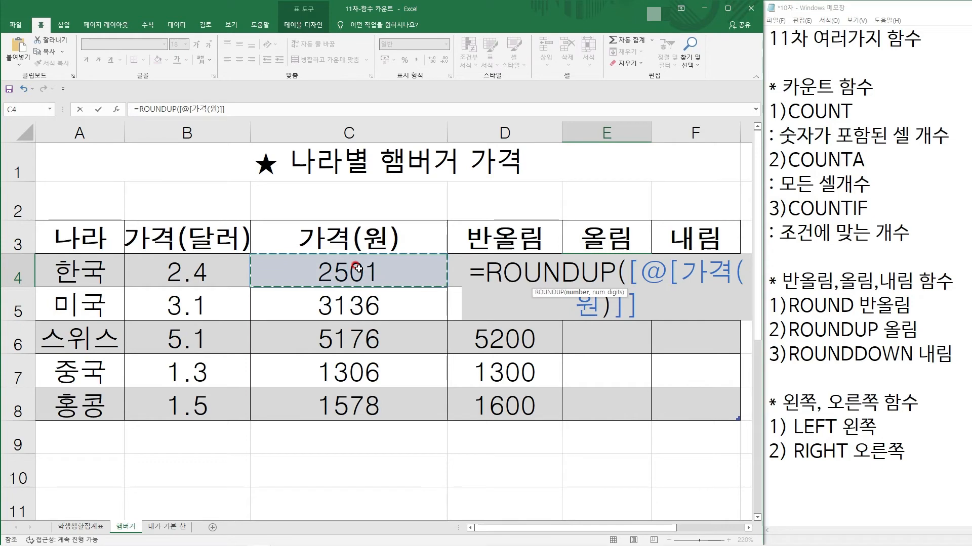
{"action": "type", "text": ","}
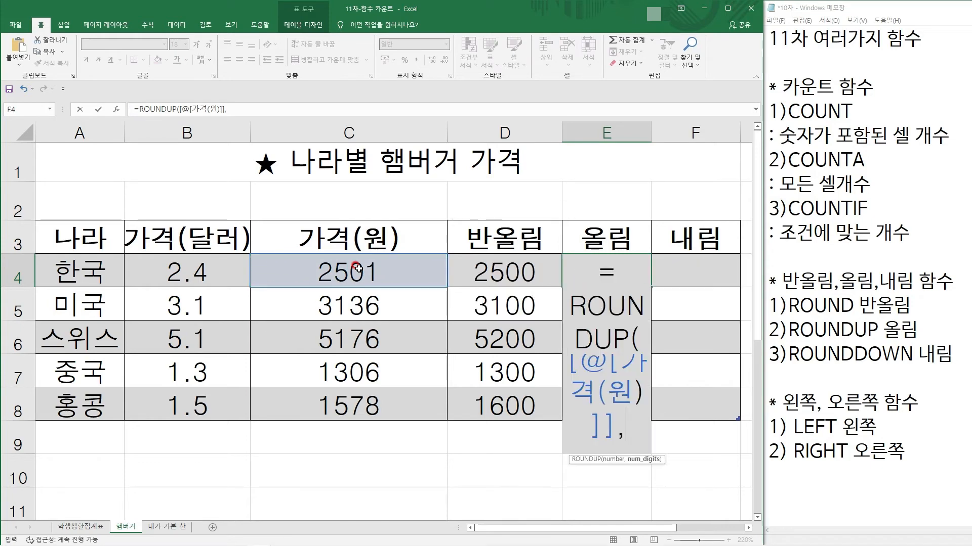
{"action": "type", "text": "-3"}
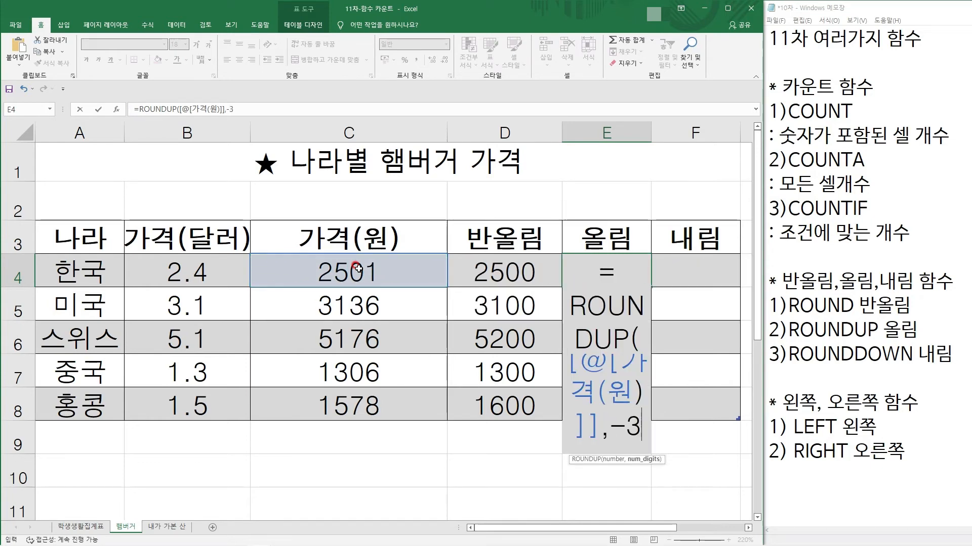
{"action": "type", "text": ")"}
{"action": "key", "text": "Return"}
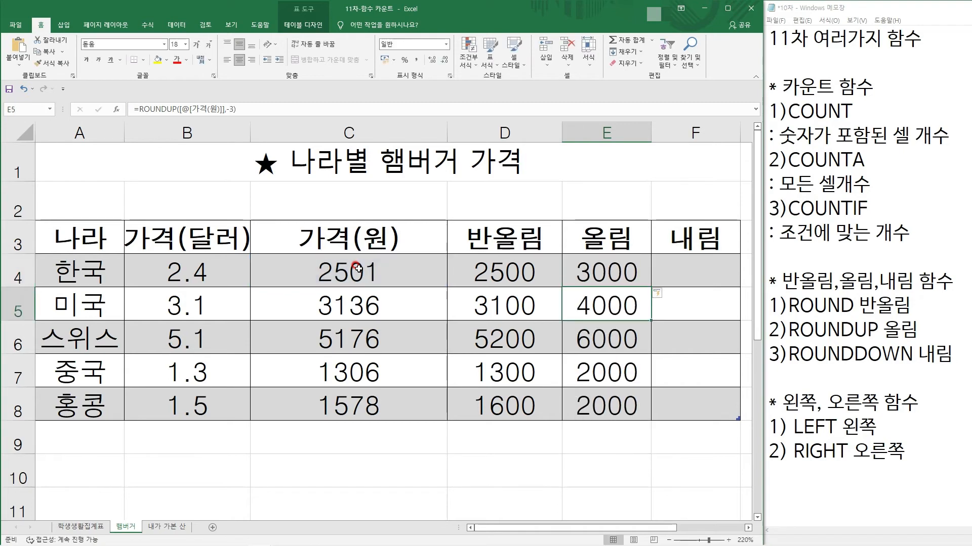
{"action": "left_click_drag", "start_coordinate": [610, 265], "coordinate": [611, 405]}
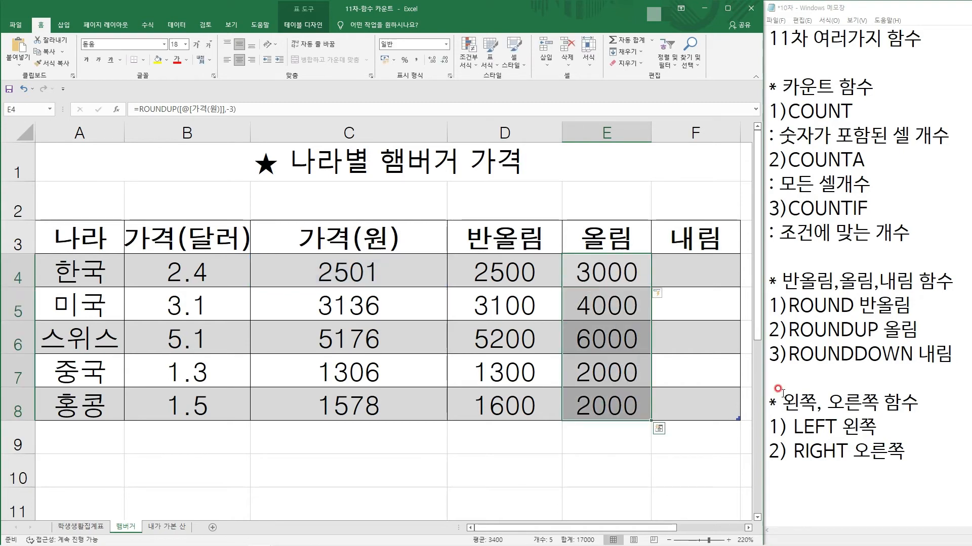
- Enter a ROUNDDOWN formula in F4 that rounds down the won price in C4 with a digits argument of -1
{"action": "left_click", "coordinate": [682, 277]}
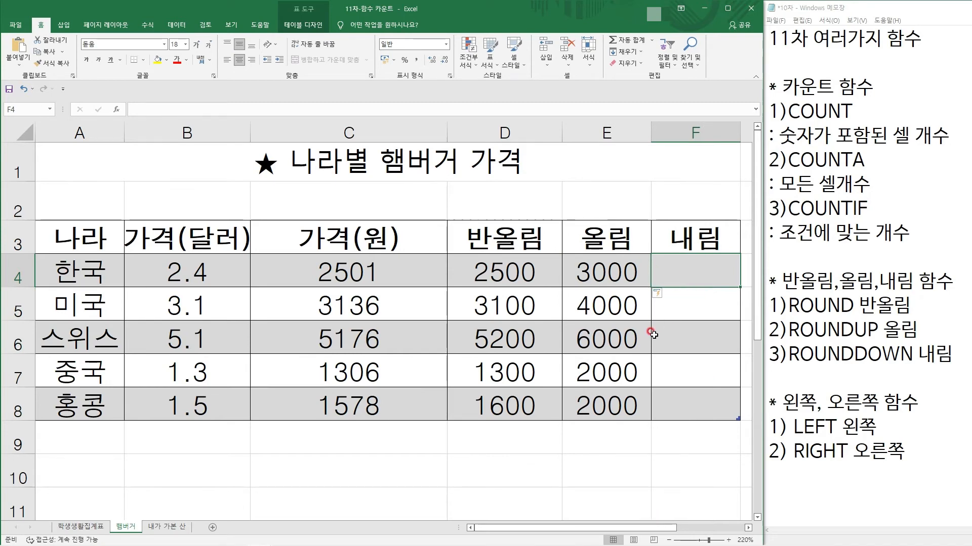
{"action": "type", "text": "="}
{"action": "type", "text": "rou"}
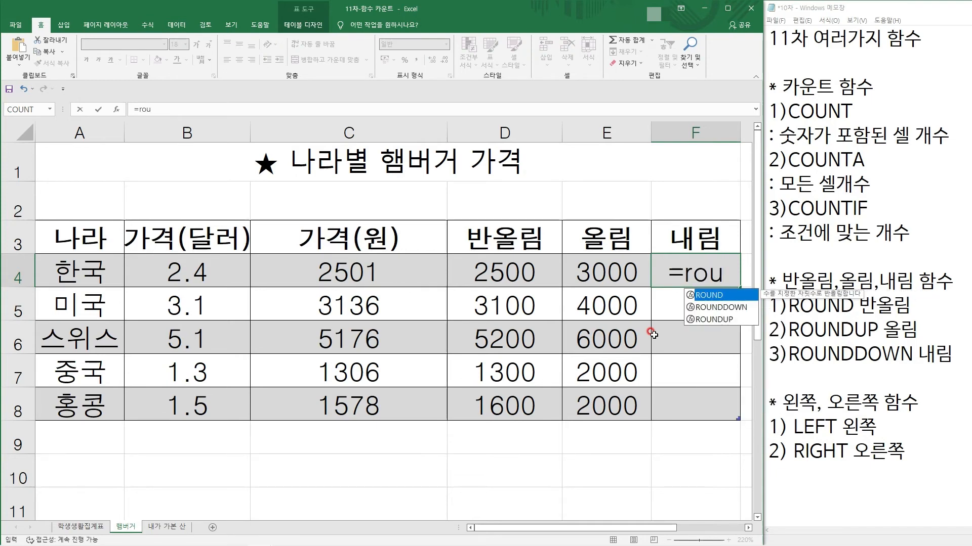
{"action": "double_click", "coordinate": [729, 307]}
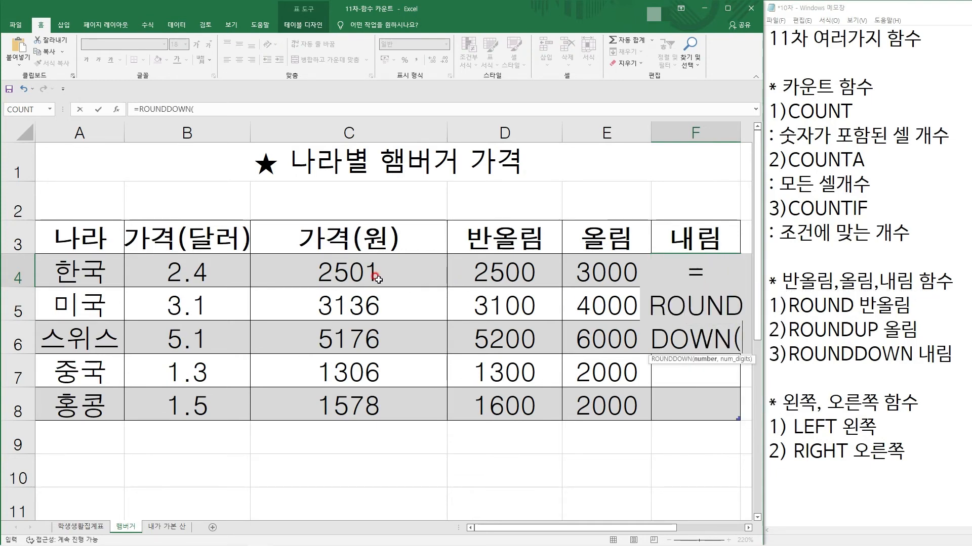
{"action": "left_click", "coordinate": [405, 273]}
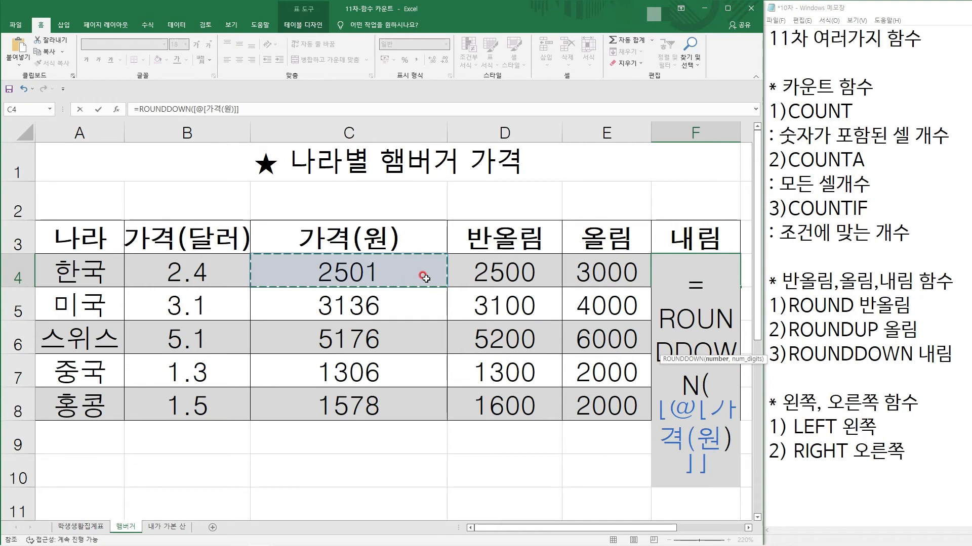
{"action": "type", "text": ","}
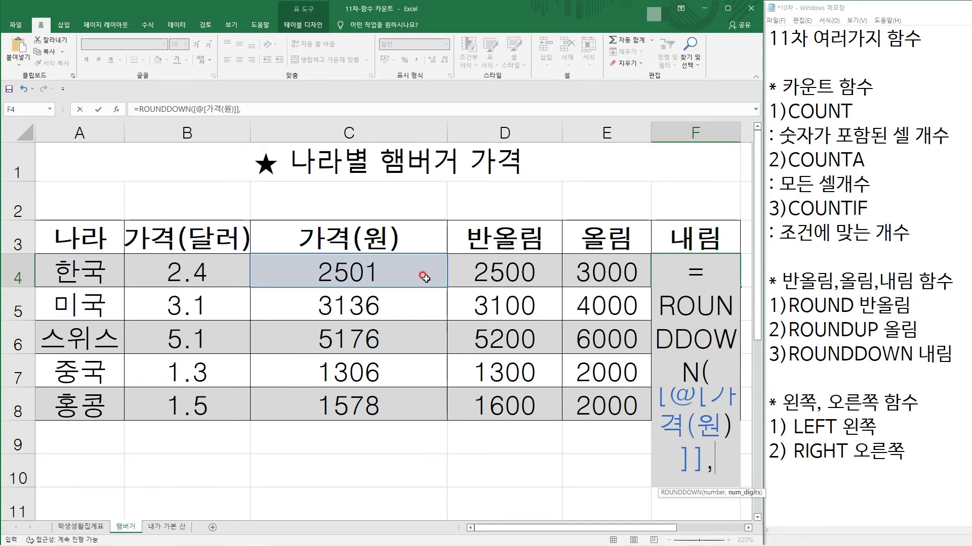
{"action": "type", "text": "-"}
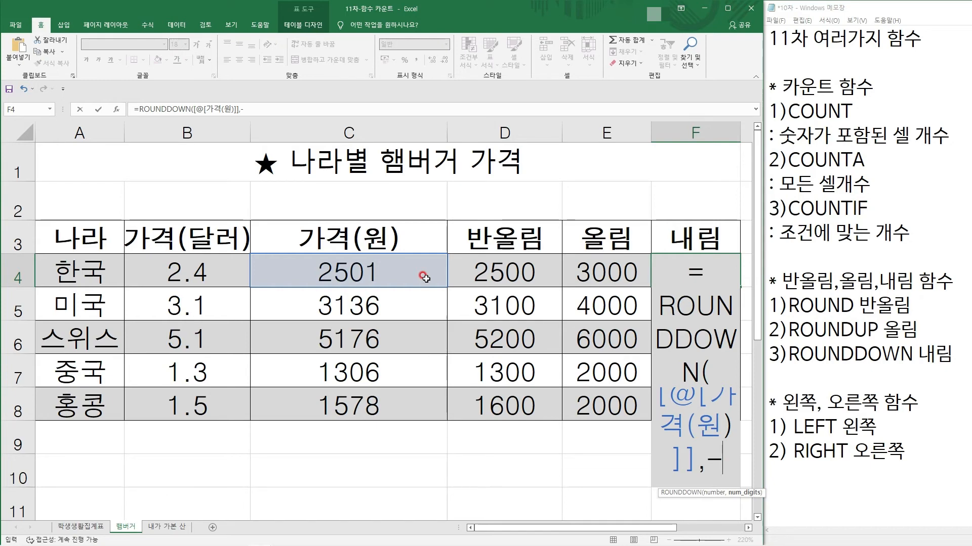
{"action": "type", "text": "1)"}
{"action": "key", "text": "Return"}
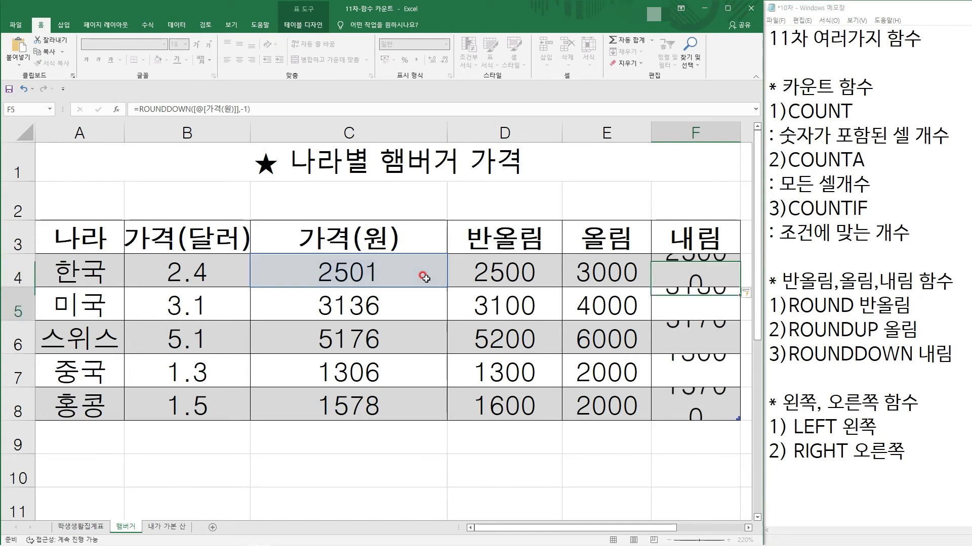
{"action": "left_click_drag", "start_coordinate": [706, 402], "coordinate": [702, 264]}
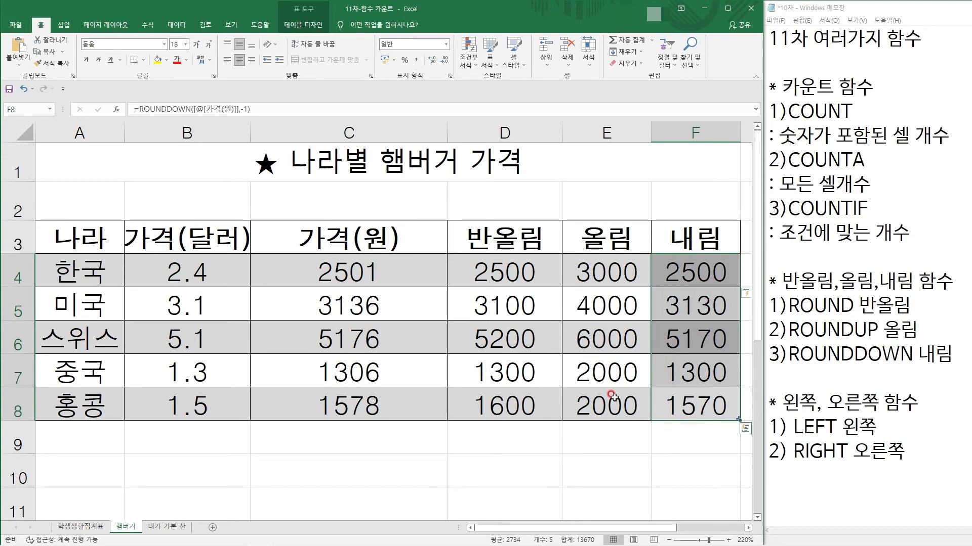
{"action": "left_click", "coordinate": [657, 391]}
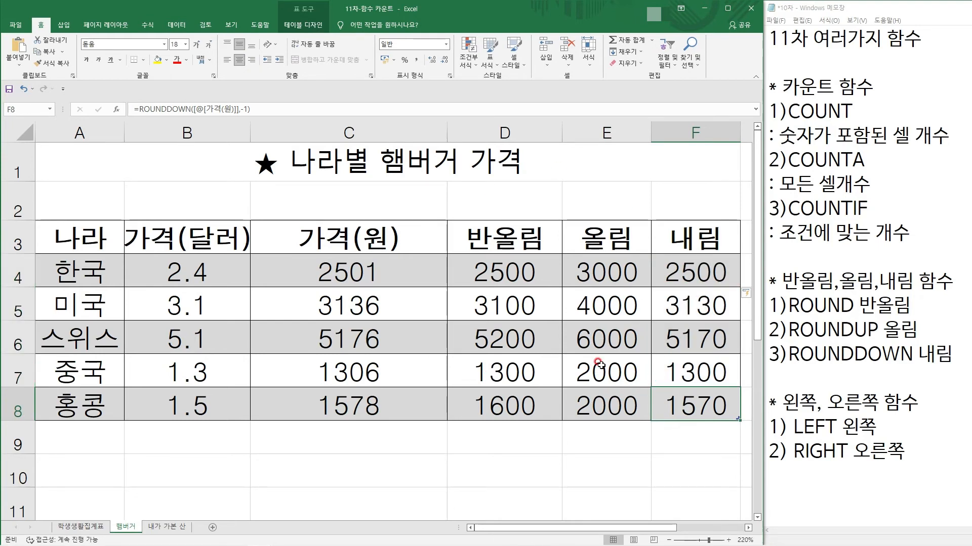
- Open the 내가 가본 산 sheet and highlight the LEFT and RIGHT function lines in the notes
{"action": "left_click", "coordinate": [167, 527]}
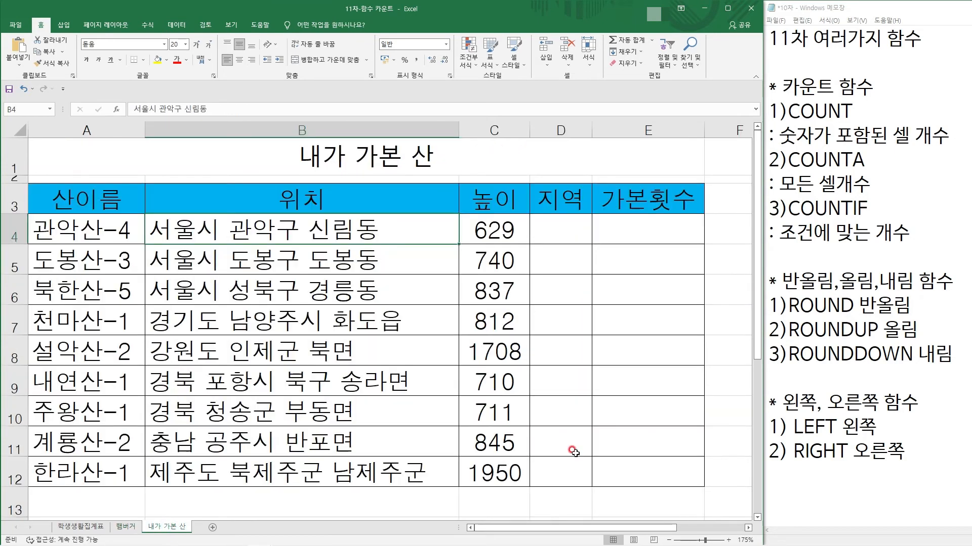
{"action": "left_click_drag", "start_coordinate": [783, 401], "coordinate": [918, 402]}
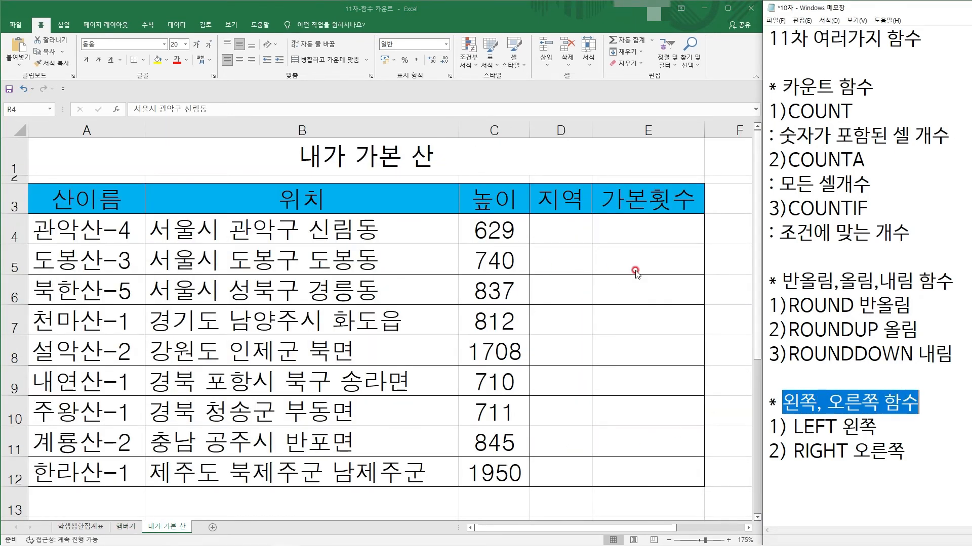
{"action": "left_click_drag", "start_coordinate": [792, 427], "coordinate": [876, 429]}
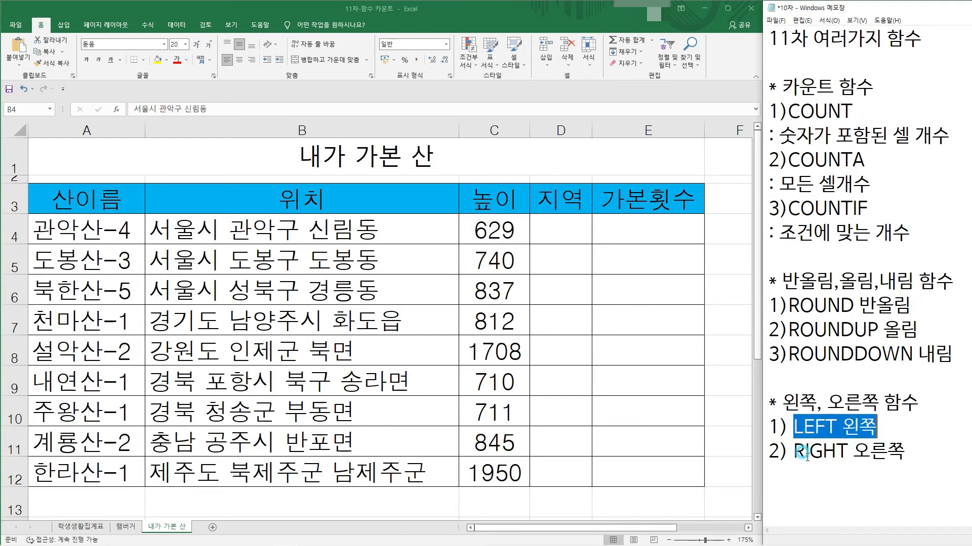
{"action": "left_click_drag", "start_coordinate": [793, 450], "coordinate": [906, 451]}
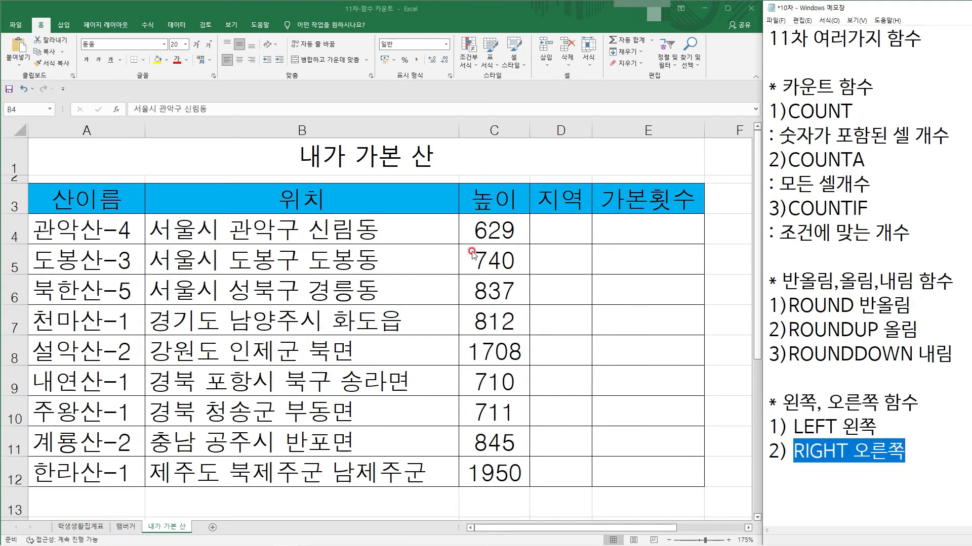
- Extract the first two characters of the location in B4 into D4 with LEFT, and fill the formula down to D12
{"action": "left_click", "coordinate": [570, 230]}
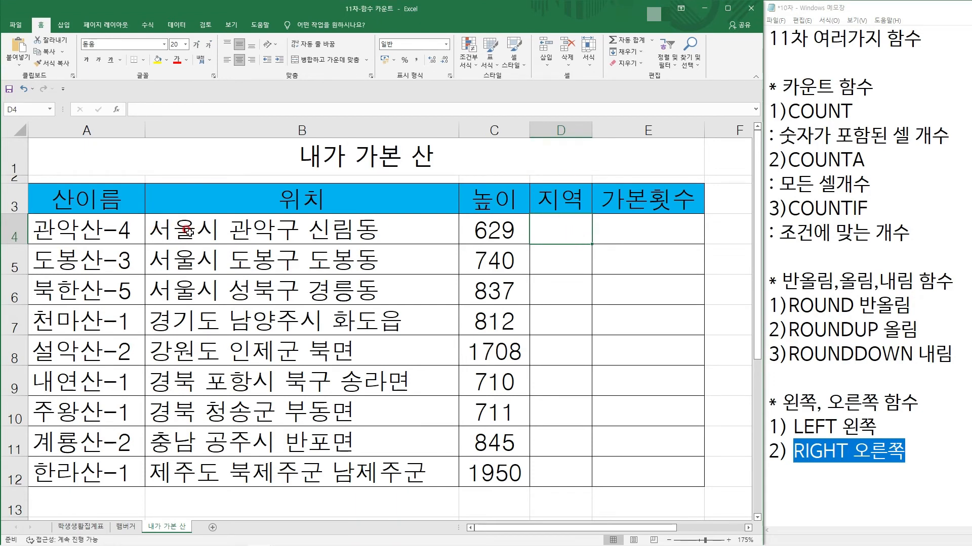
{"action": "left_click", "coordinate": [575, 230]}
{"action": "type", "text": "=le"}
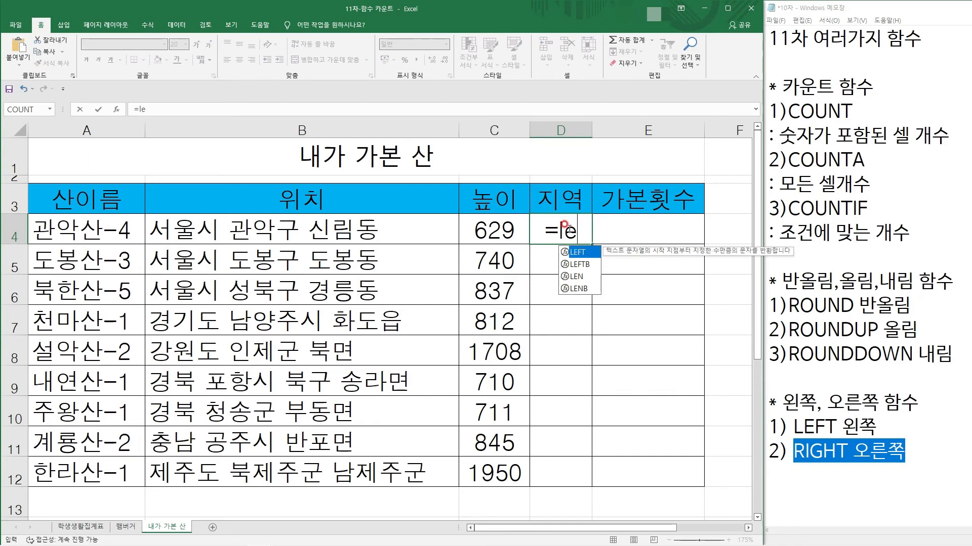
{"action": "double_click", "coordinate": [581, 251]}
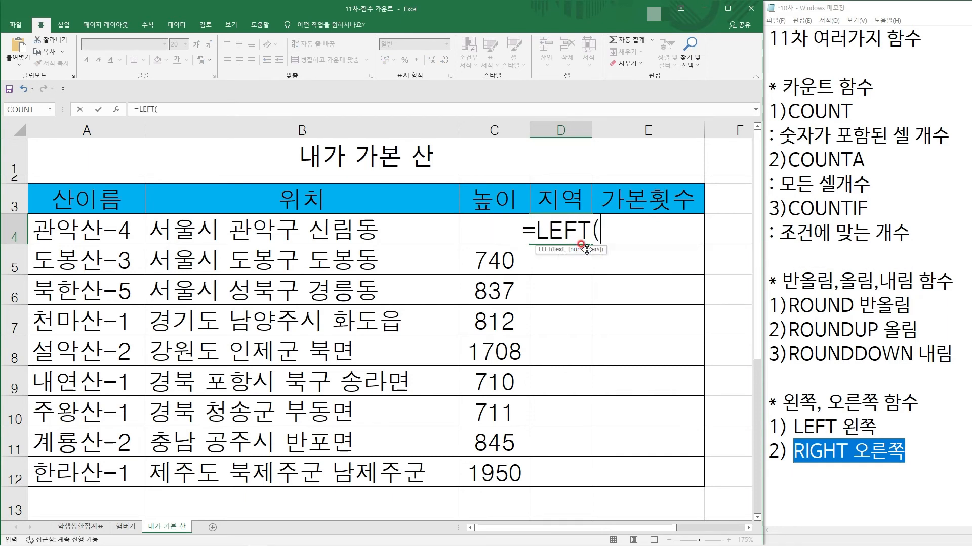
{"action": "left_click", "coordinate": [305, 228]}
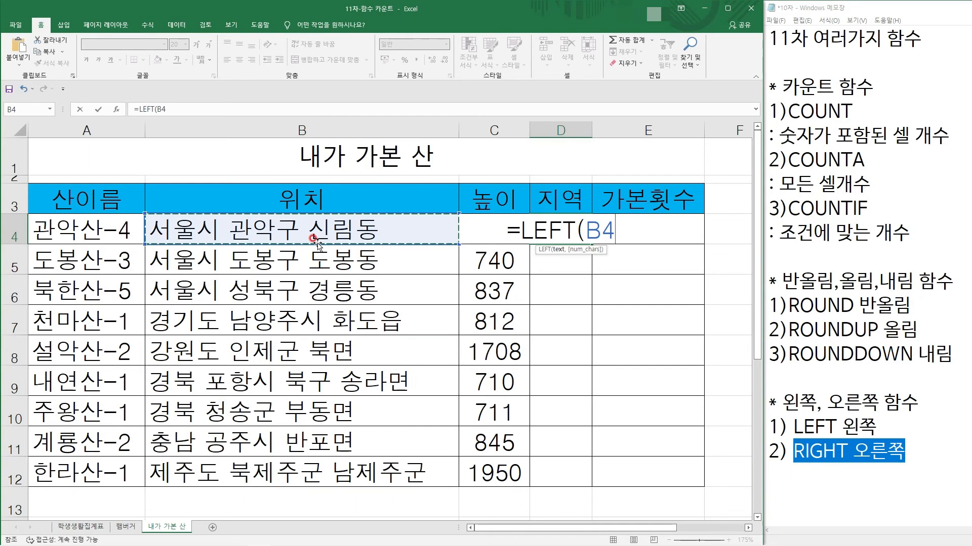
{"action": "type", "text": ","}
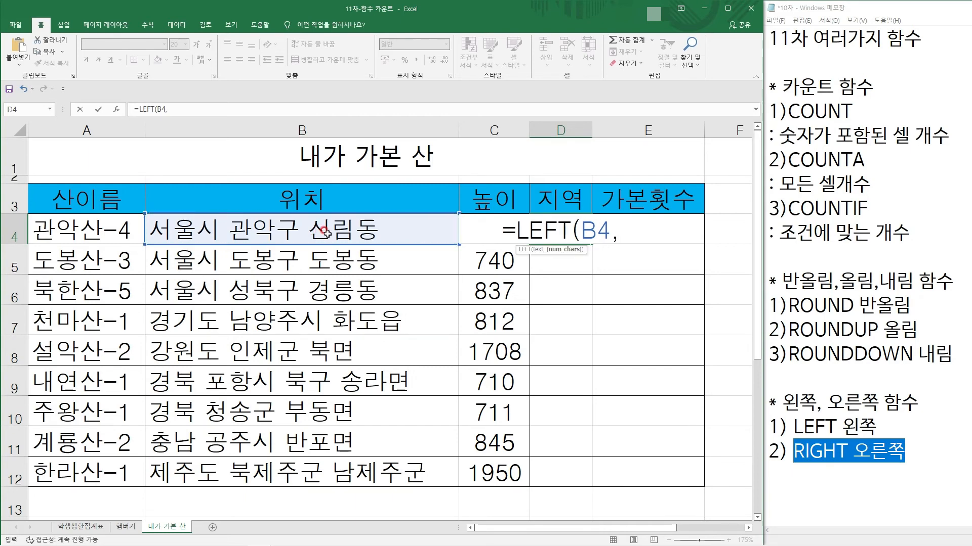
{"action": "type", "text": "2"}
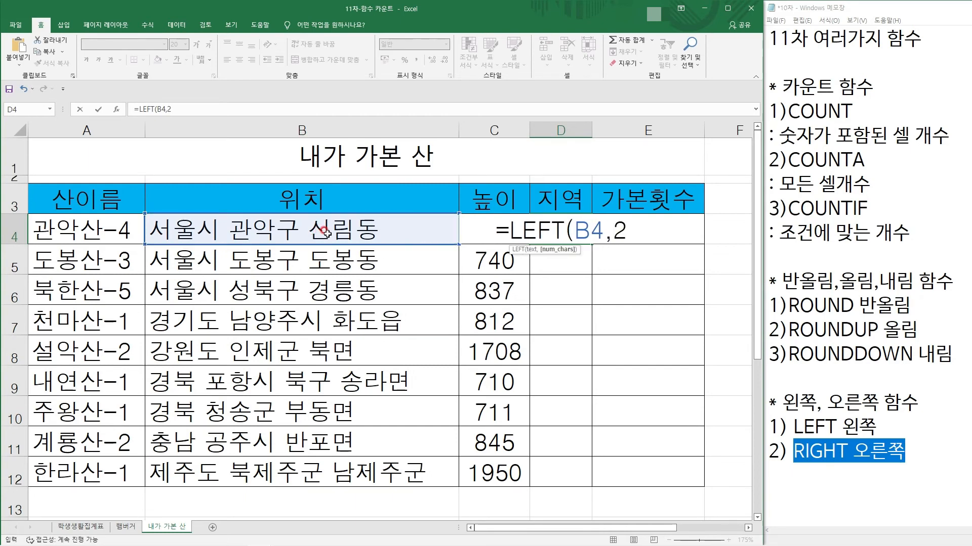
{"action": "type", "text": ")"}
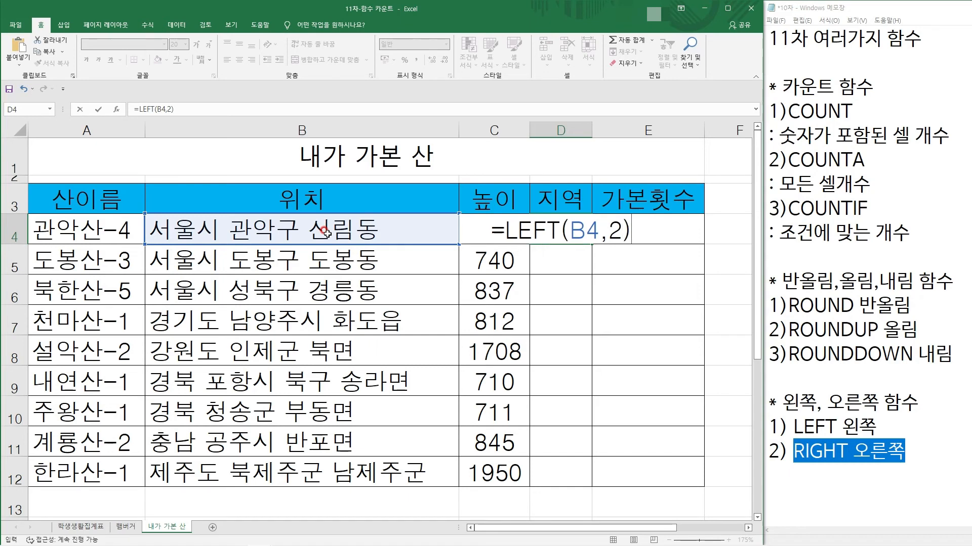
{"action": "key", "text": "Return"}
{"action": "left_click", "coordinate": [557, 223]}
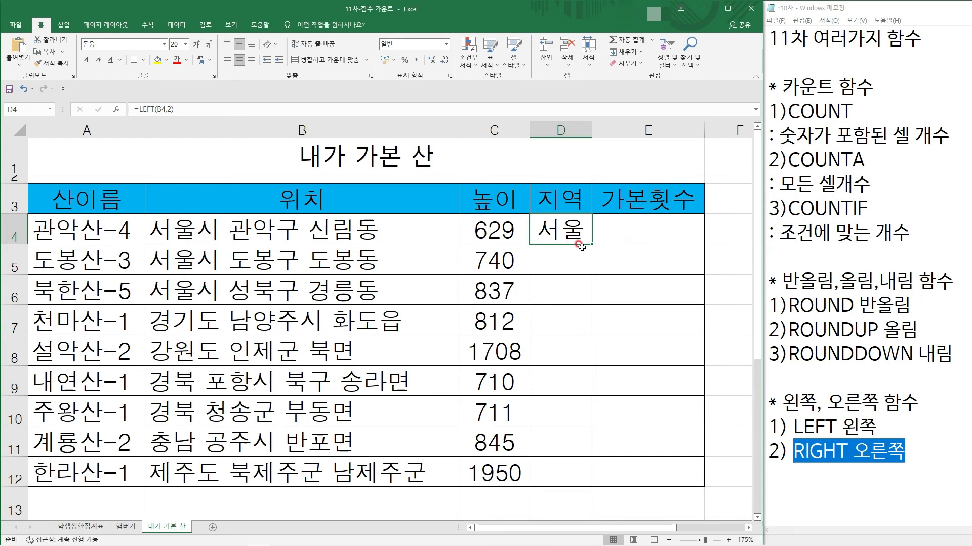
{"action": "left_click_drag", "start_coordinate": [582, 246], "coordinate": [586, 483]}
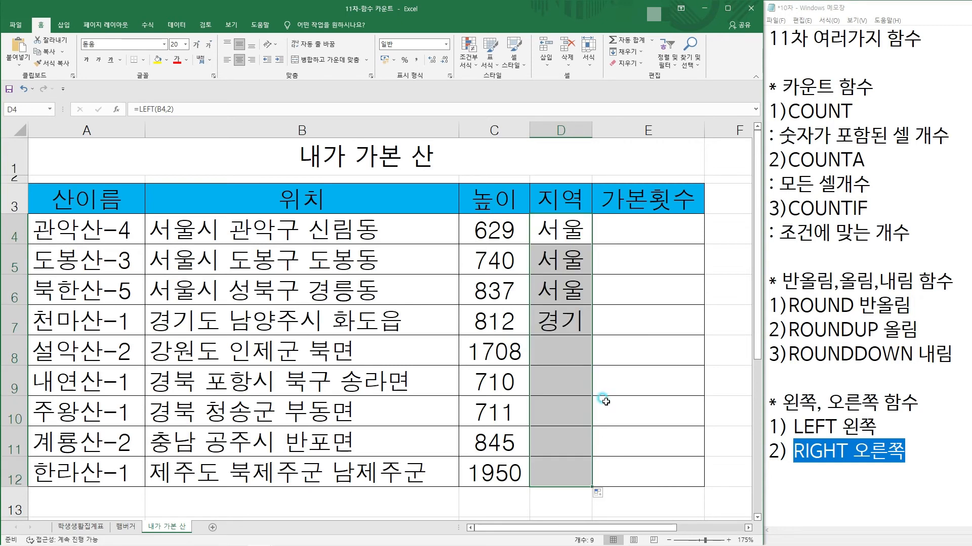
- Enter a RIGHT formula in E4 that extracts the last character of the mountain name in A4
{"action": "left_click", "coordinate": [662, 224]}
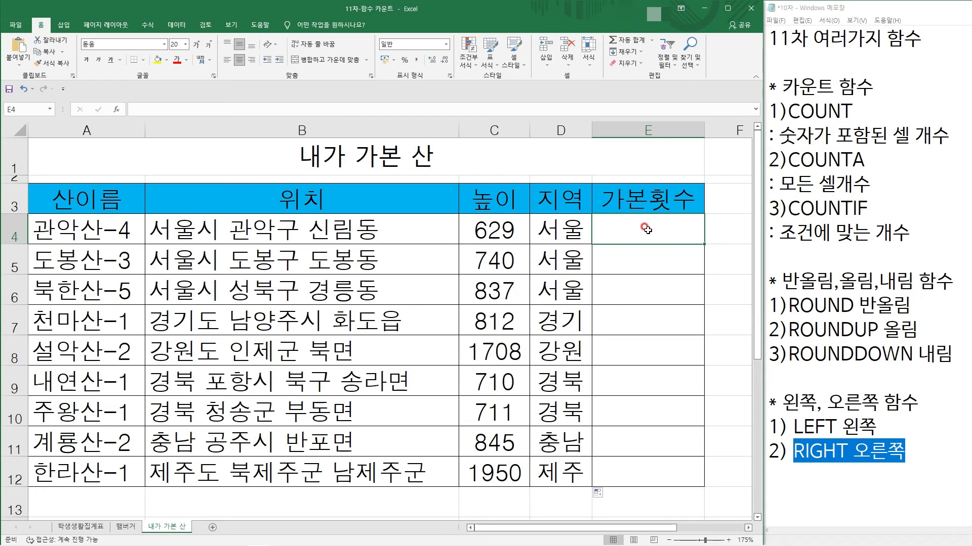
{"action": "type", "text": "=r"}
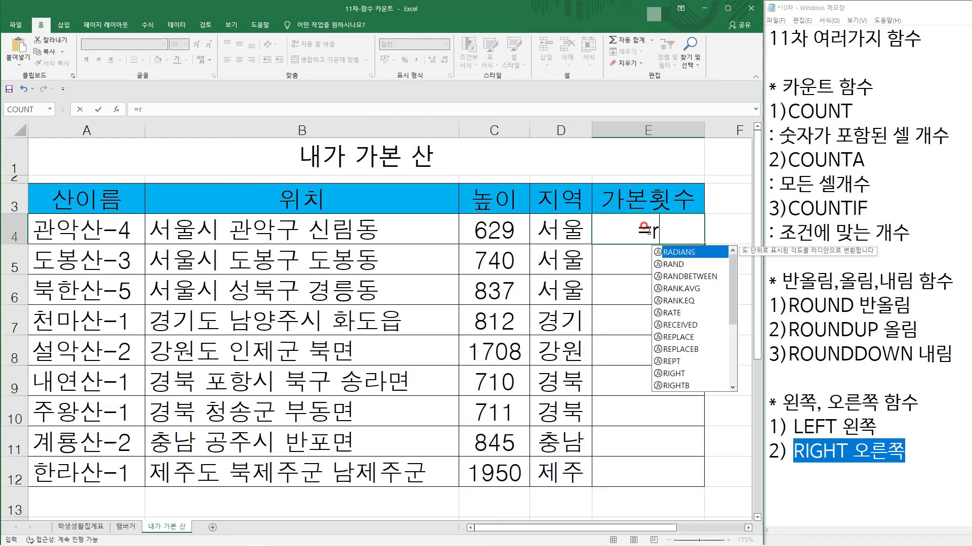
{"action": "type", "text": "i"}
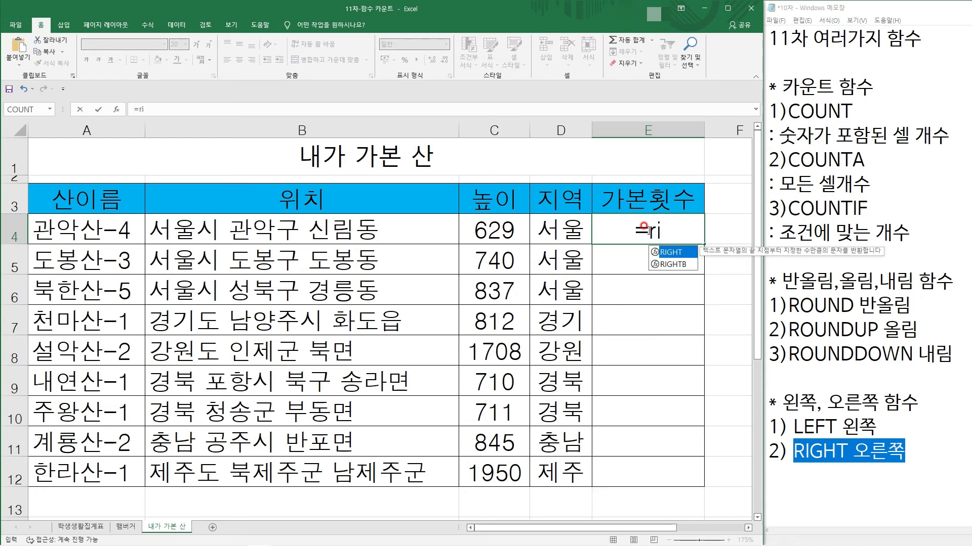
{"action": "double_click", "coordinate": [654, 252]}
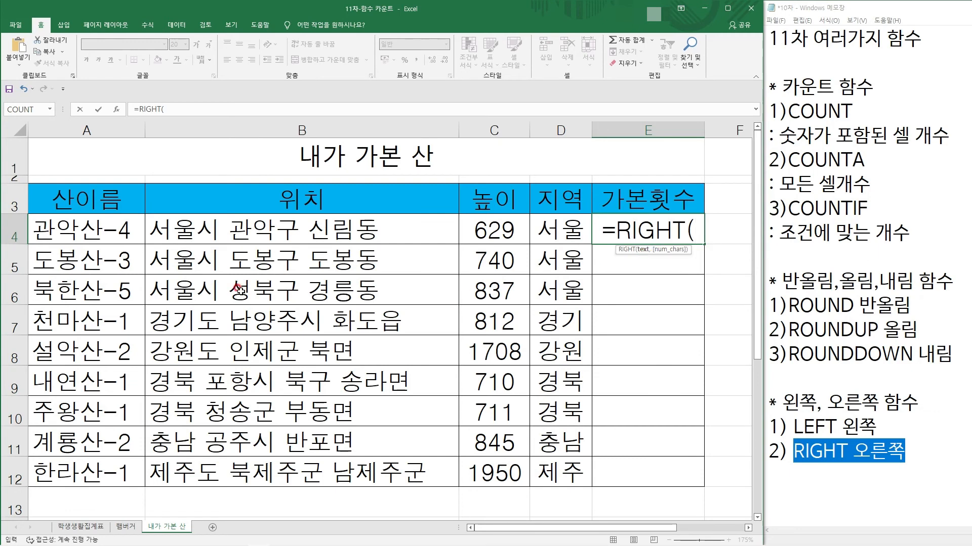
{"action": "left_click", "coordinate": [92, 221]}
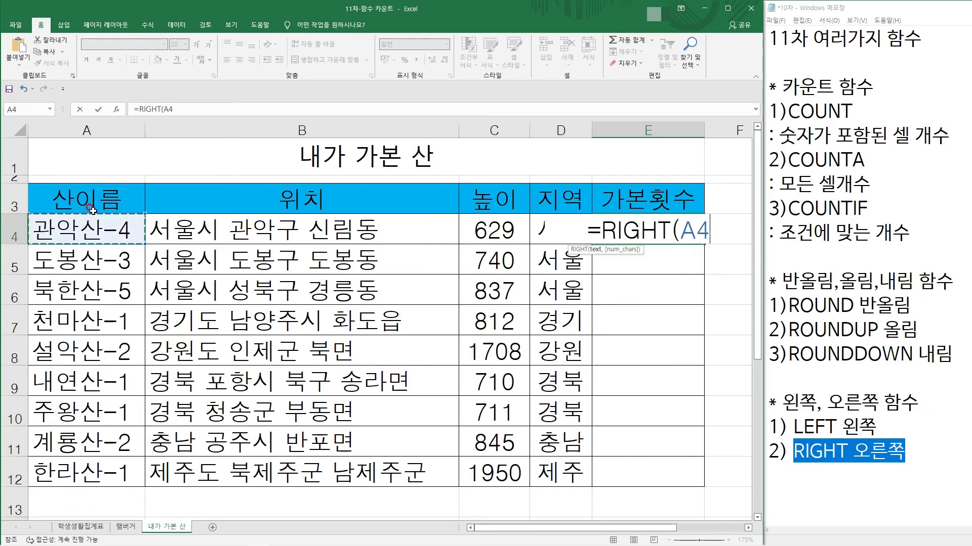
{"action": "type", "text": ","}
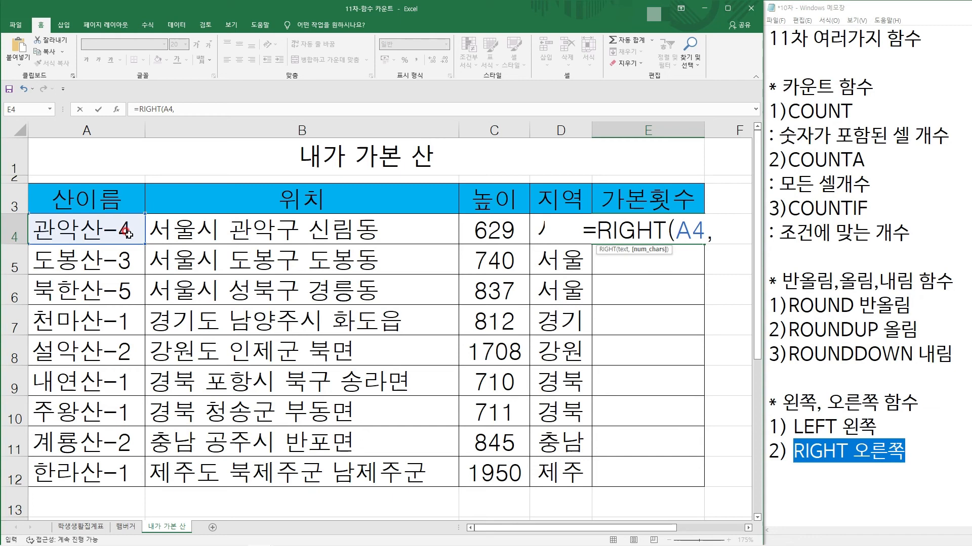
{"action": "type", "text": "1)"}
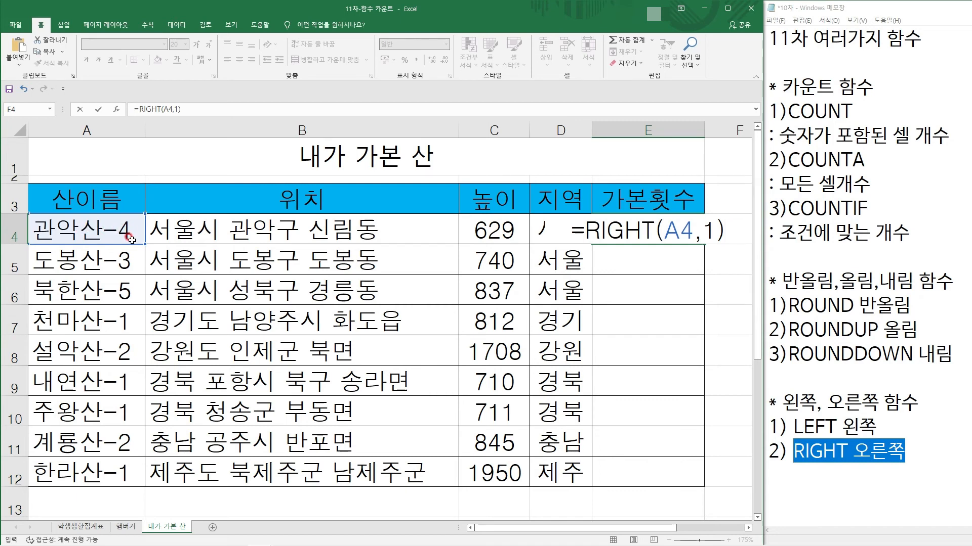
{"action": "key", "text": "Return"}
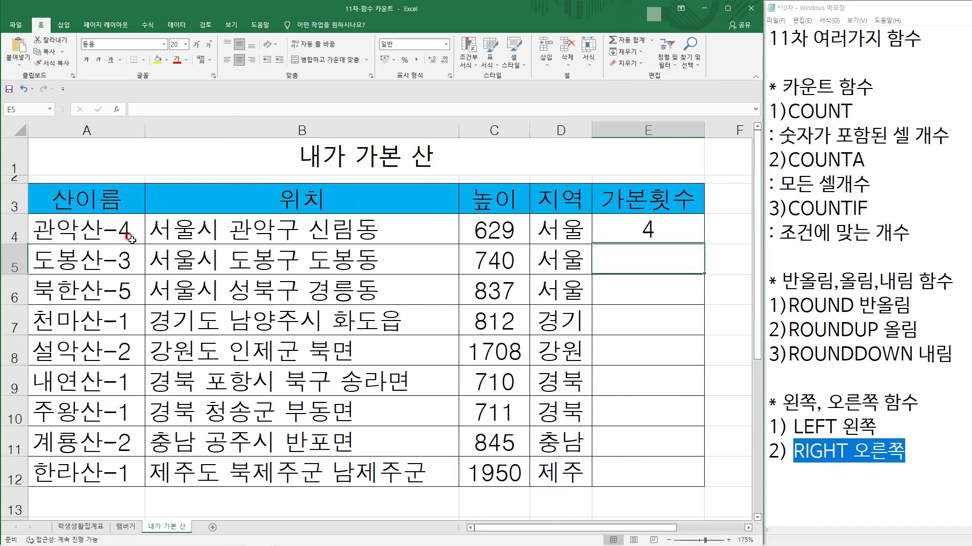
- Change the character count of the RIGHT formula in E4 to 3
{"action": "left_click", "coordinate": [654, 230]}
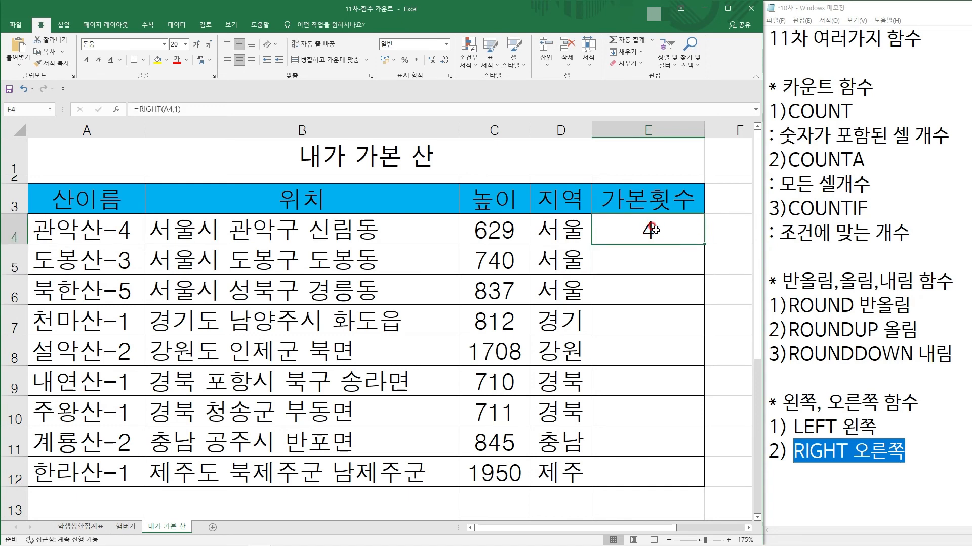
{"action": "left_click", "coordinate": [210, 107]}
{"action": "key", "text": "BackSpace"}
{"action": "type", "text": "3"}
{"action": "key", "text": "Return"}
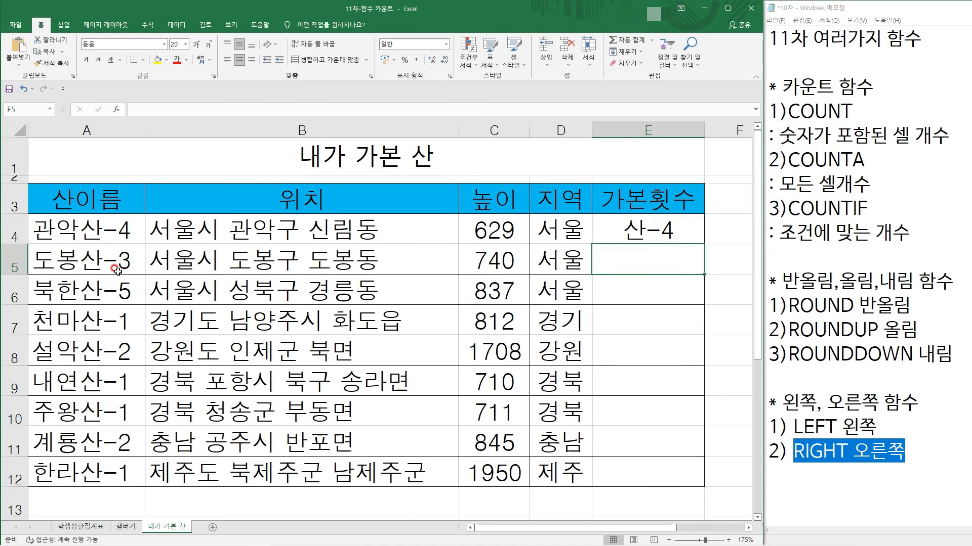
- Set the character count of the RIGHT formula in E4 to 1 and fill the formula down to E12
{"action": "left_click", "coordinate": [647, 227]}
{"action": "left_click", "coordinate": [228, 103]}
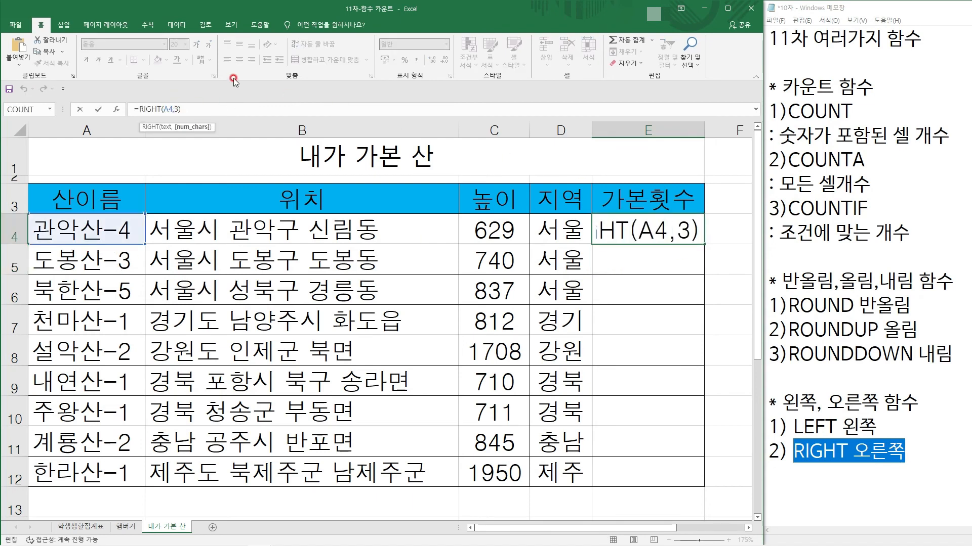
{"action": "key", "text": "Delete"}
{"action": "type", "text": "1"}
{"action": "key", "text": "Return"}
{"action": "left_click", "coordinate": [675, 223]}
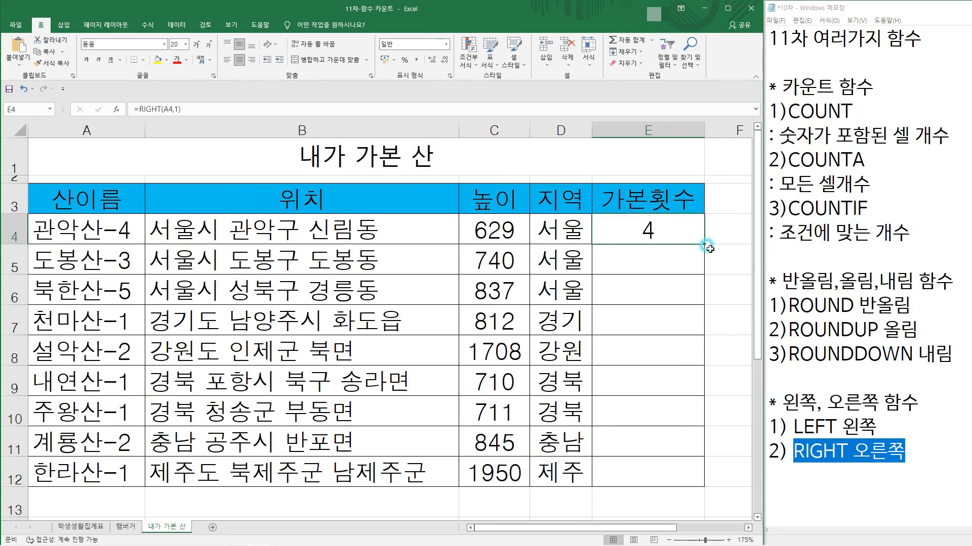
{"action": "left_click_drag", "start_coordinate": [704, 244], "coordinate": [691, 478]}
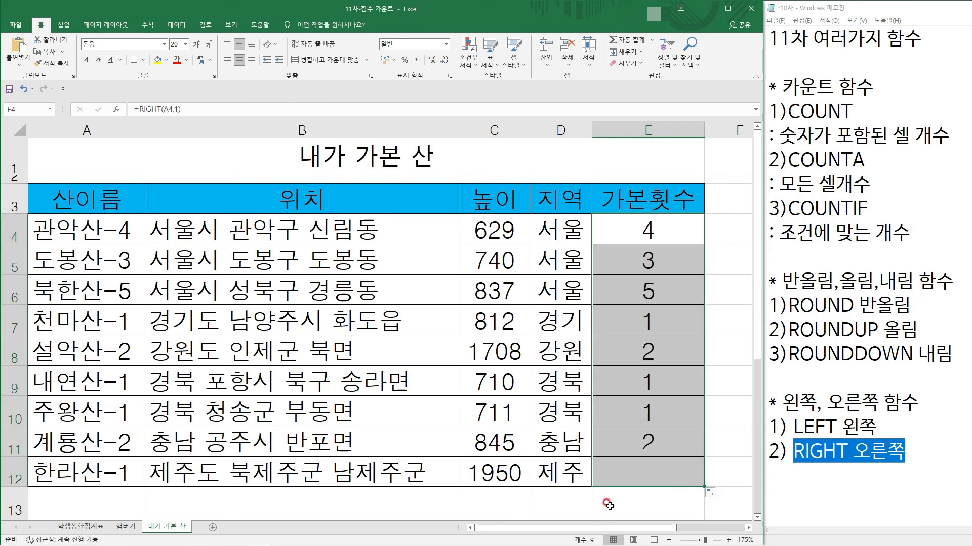
{"action": "left_click", "coordinate": [667, 491]}
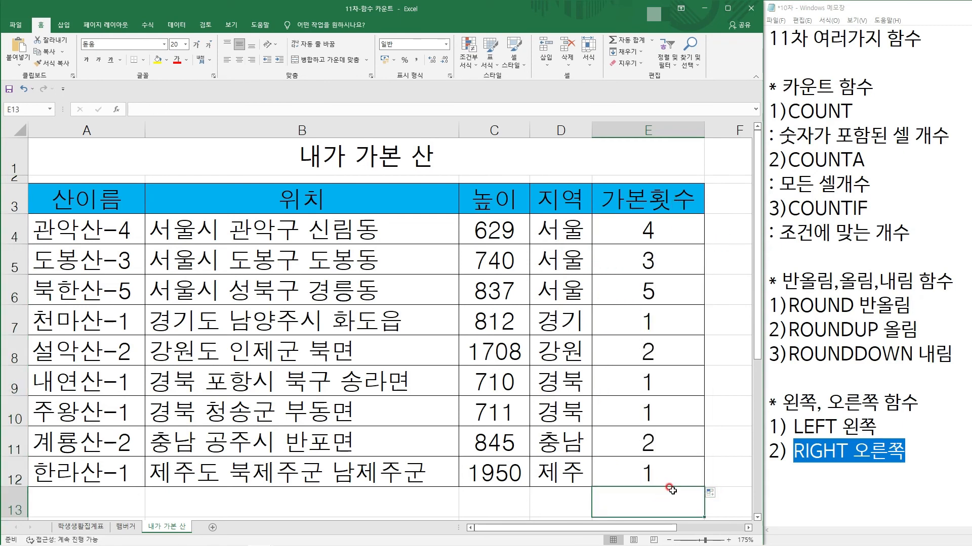
- Switch to the Notepad notes and review the title, the count heading, the three ROUND functions, LEFT and RIGHT by highlighting them
{"action": "left_click", "coordinate": [926, 37]}
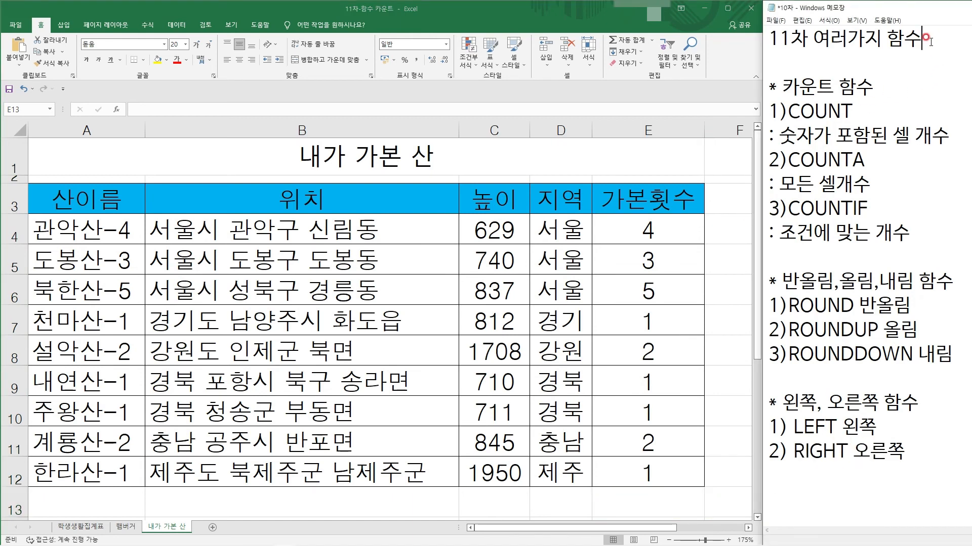
{"action": "left_click", "coordinate": [768, 39], "text": "shift"}
{"action": "left_click", "coordinate": [874, 91]}
{"action": "left_click", "coordinate": [782, 87], "text": "shift"}
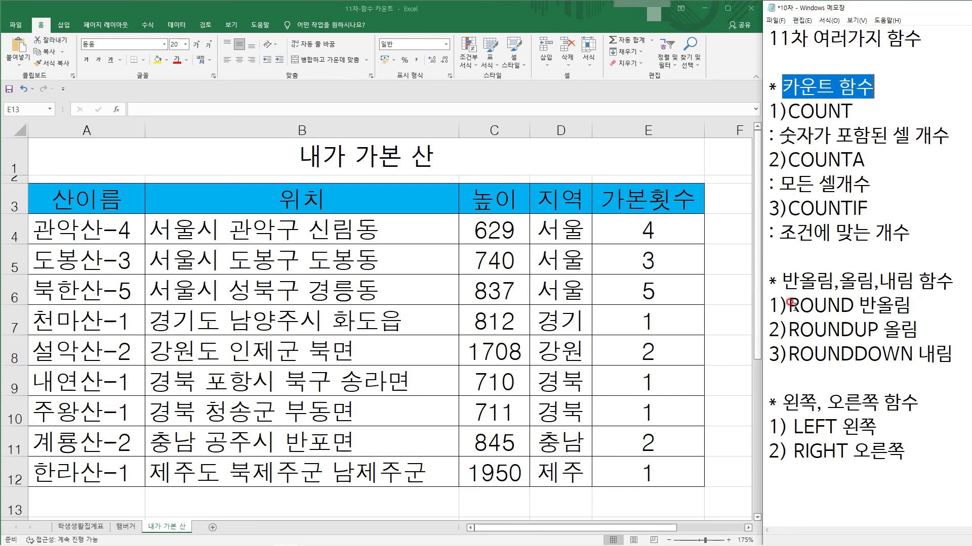
{"action": "left_click_drag", "start_coordinate": [788, 305], "coordinate": [859, 305]}
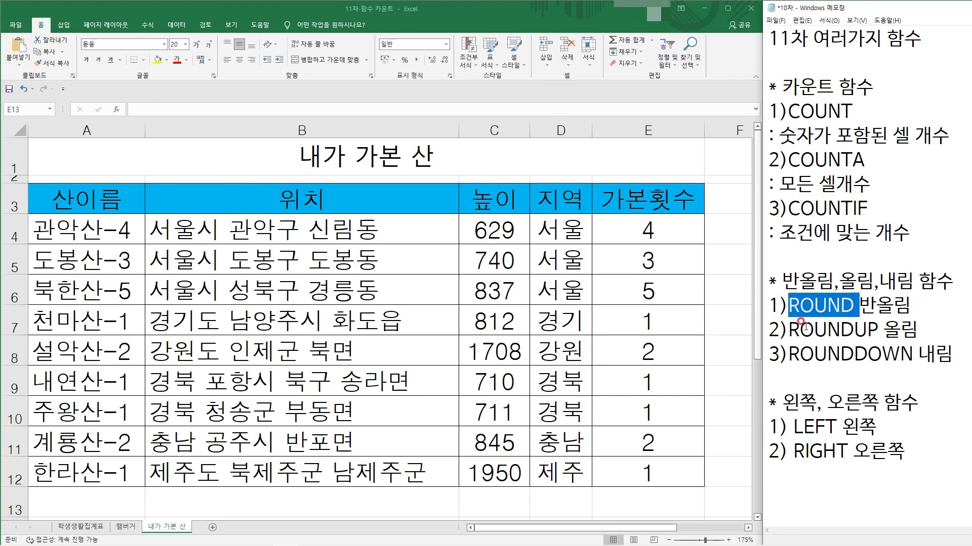
{"action": "left_click_drag", "start_coordinate": [786, 328], "coordinate": [898, 330]}
{"action": "left_click_drag", "start_coordinate": [790, 354], "coordinate": [906, 356]}
{"action": "left_click", "coordinate": [916, 423]}
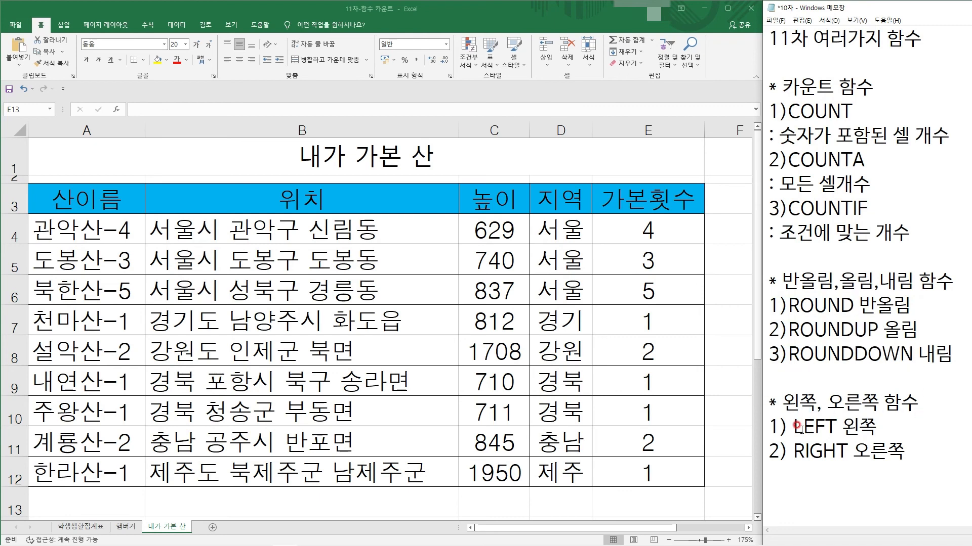
{"action": "left_click_drag", "start_coordinate": [790, 427], "coordinate": [837, 428]}
{"action": "left_click_drag", "start_coordinate": [788, 451], "coordinate": [847, 451]}
{"action": "left_click", "coordinate": [916, 453]}
- Switch back to Excel, review the 학생생활집계표 and 햄버거 sheets, and return to the 내가 가본 산 sheet
{"action": "left_click", "coordinate": [444, 267]}
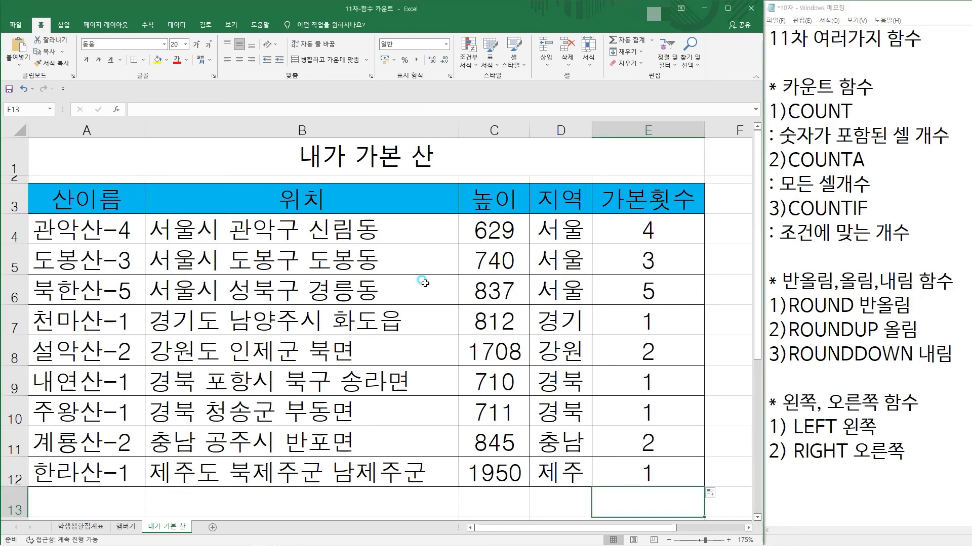
{"action": "left_click", "coordinate": [420, 289]}
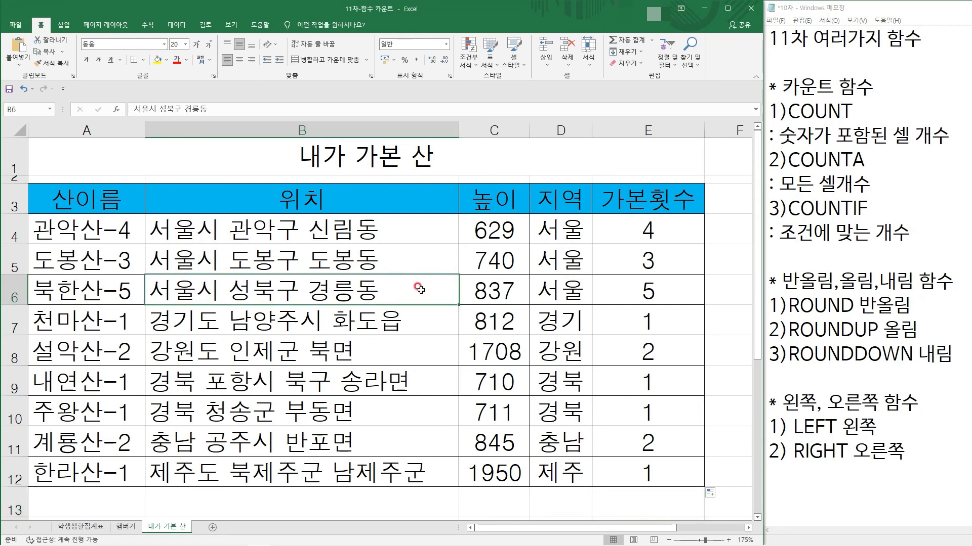
{"action": "left_click", "coordinate": [88, 528]}
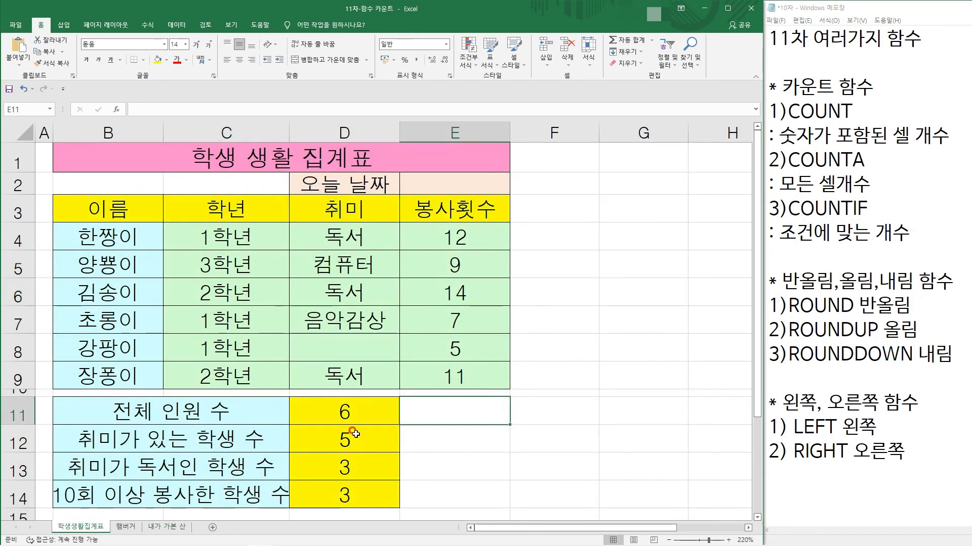
{"action": "left_click", "coordinate": [125, 528]}
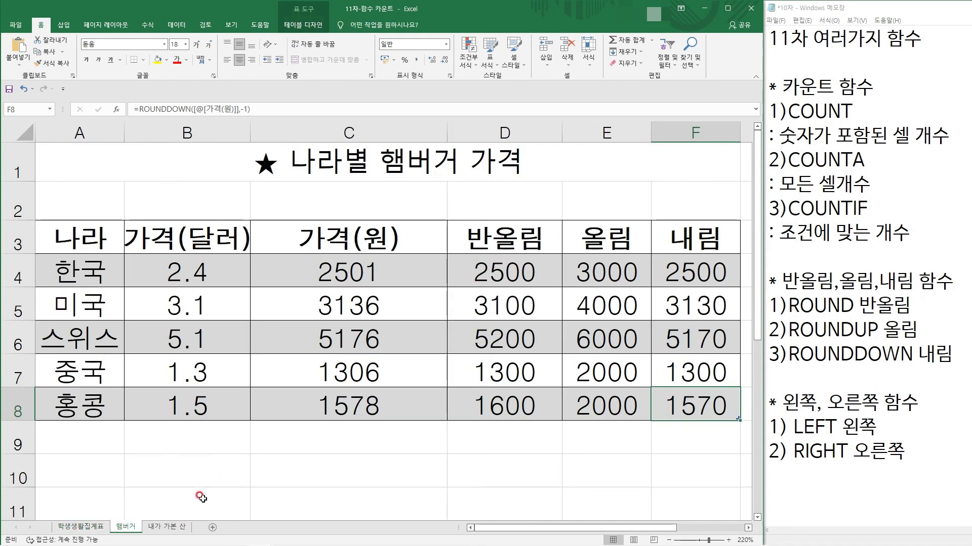
{"action": "left_click", "coordinate": [172, 528]}
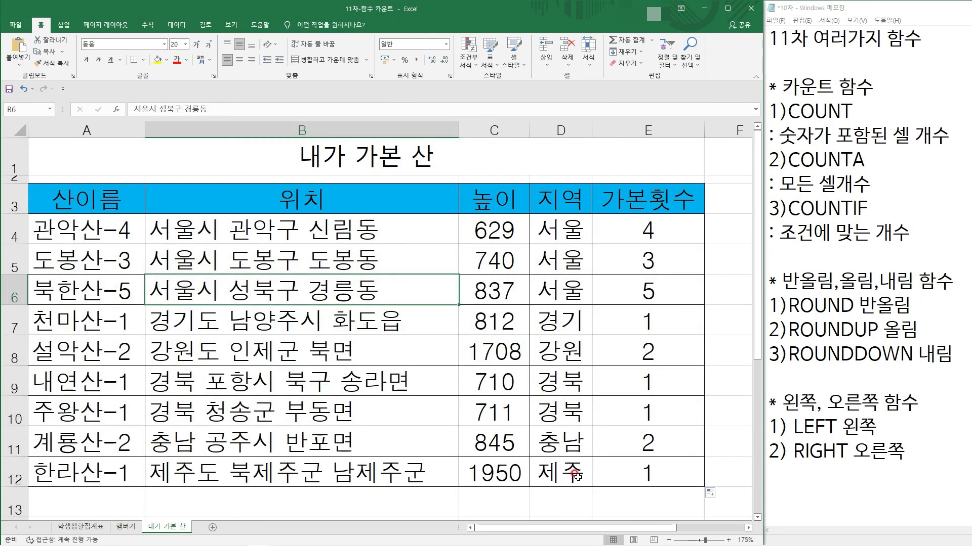
{"action": "left_click", "coordinate": [424, 480]}
{"action": "key", "text": "Return"}
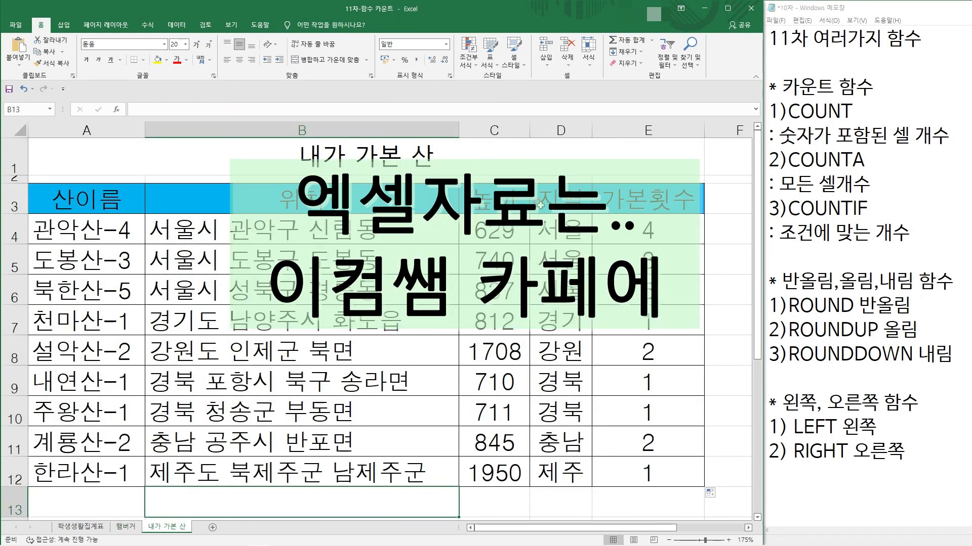